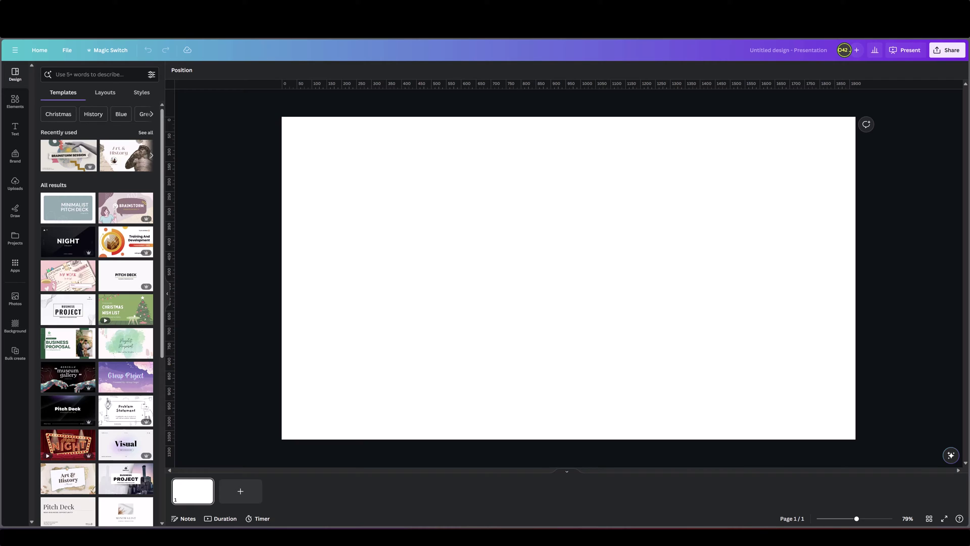
- Open the Elements library beside the blank presentation slide
click(15, 103)
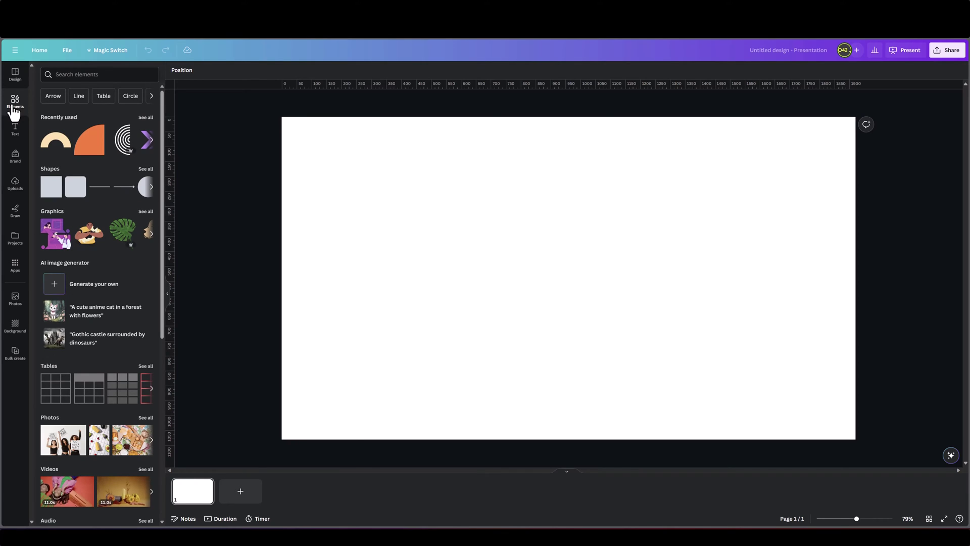
- Search elements for 'rock concert' and add the 32-second concert video to the slide
click(71, 74)
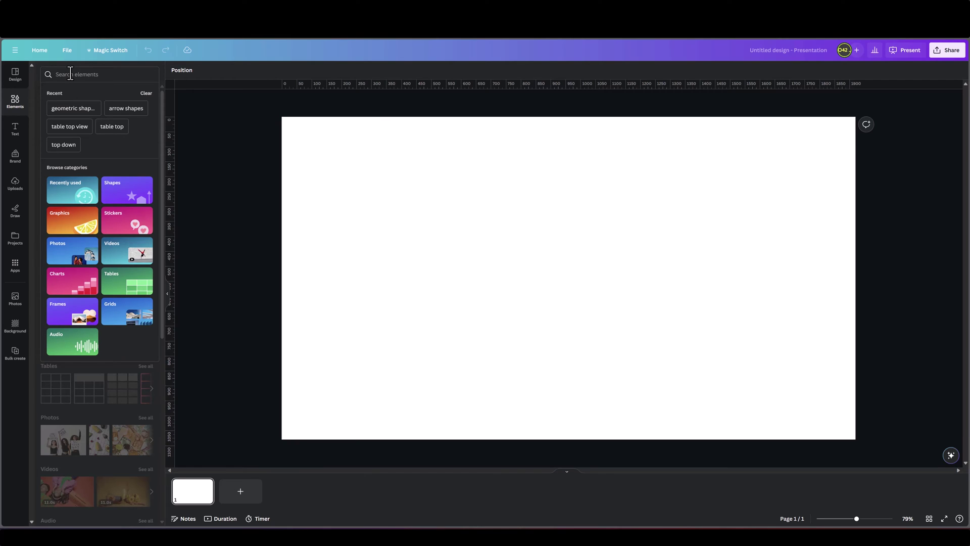
text(rock c)
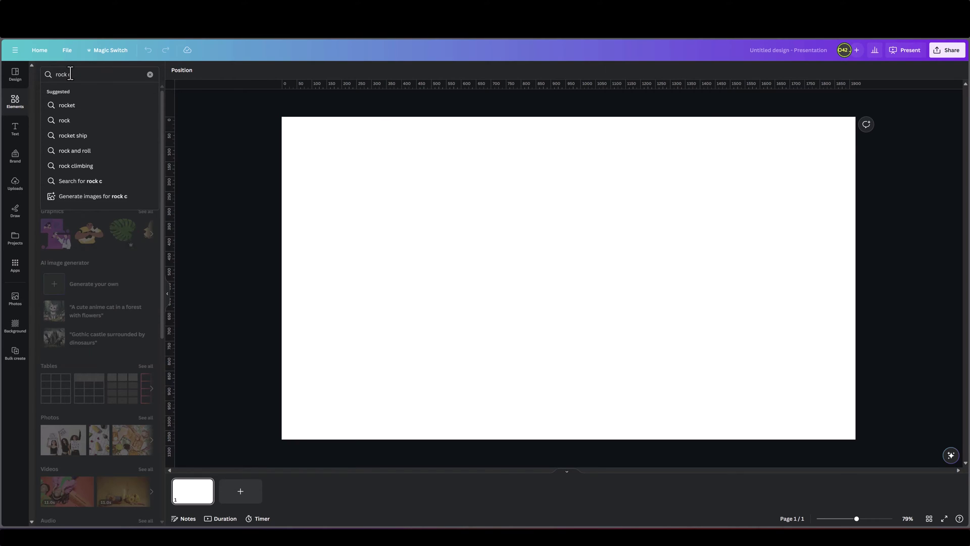
text(oncert)
key(Return)
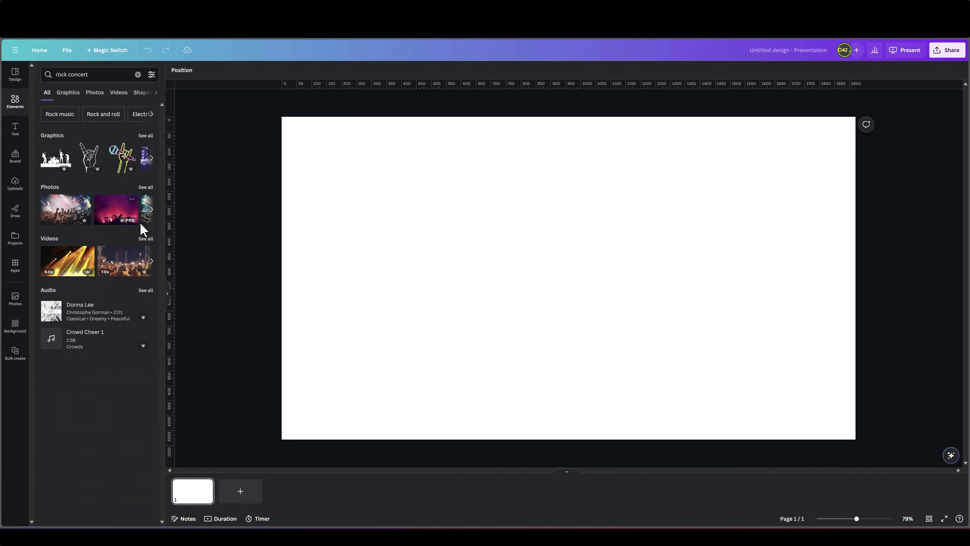
click(145, 241)
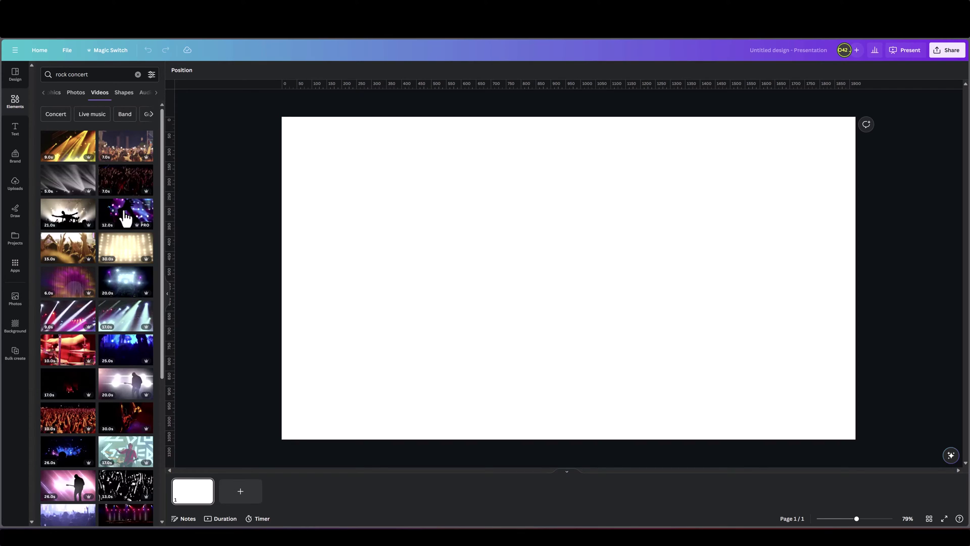
scroll(127, 217, down, 2)
scroll(125, 217, down, 4)
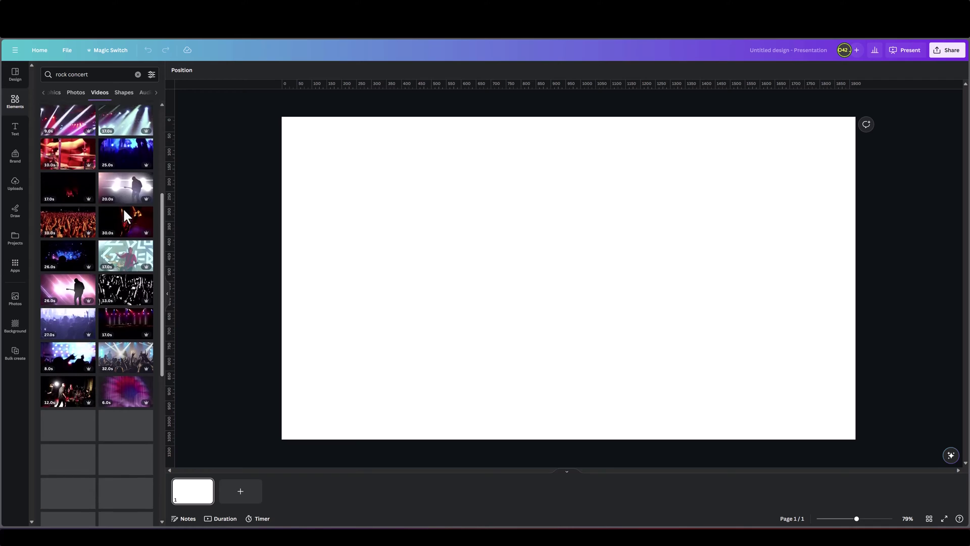
click(125, 236)
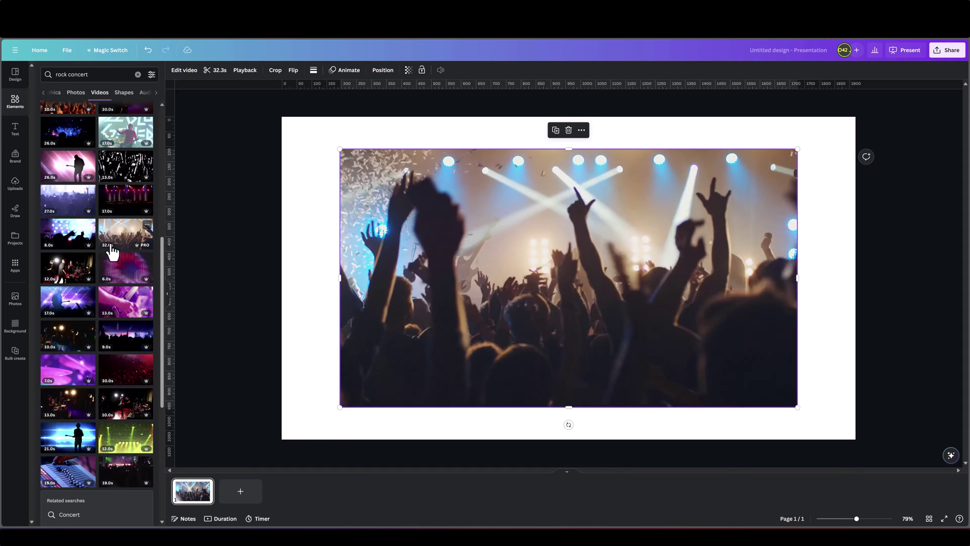
- Stretch the concert video from the page's top-left corner to fill the entire slide
click(360, 235)
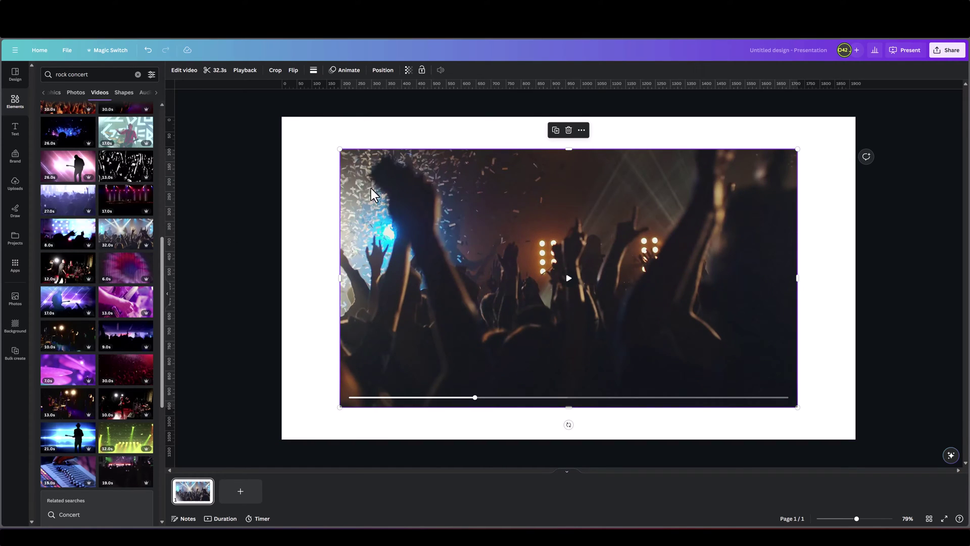
drag(420, 221, 361, 181)
drag(741, 375, 856, 438)
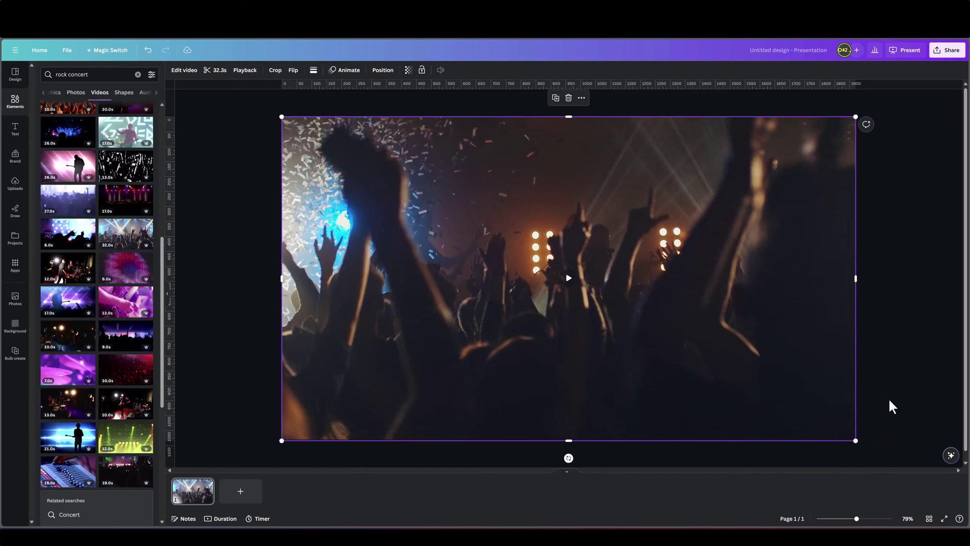
click(892, 405)
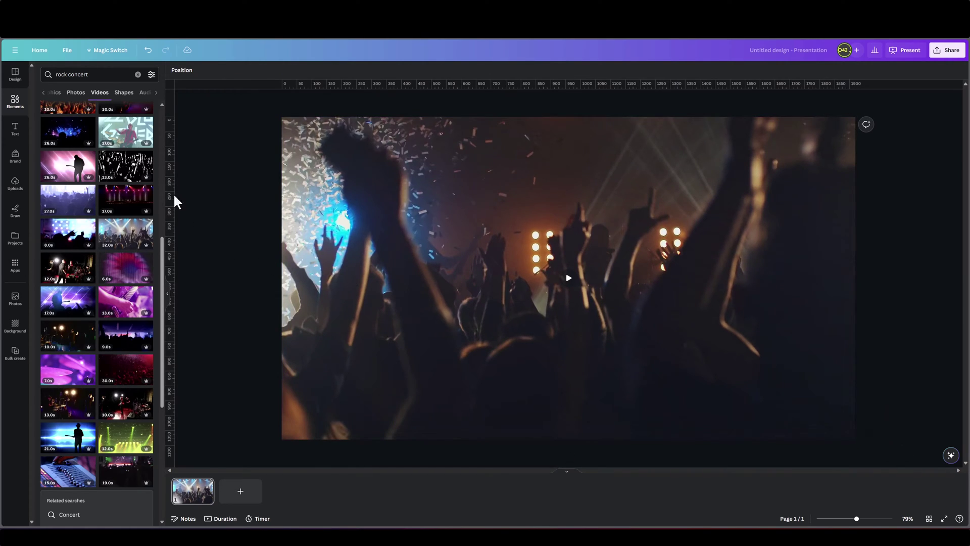
click(138, 76)
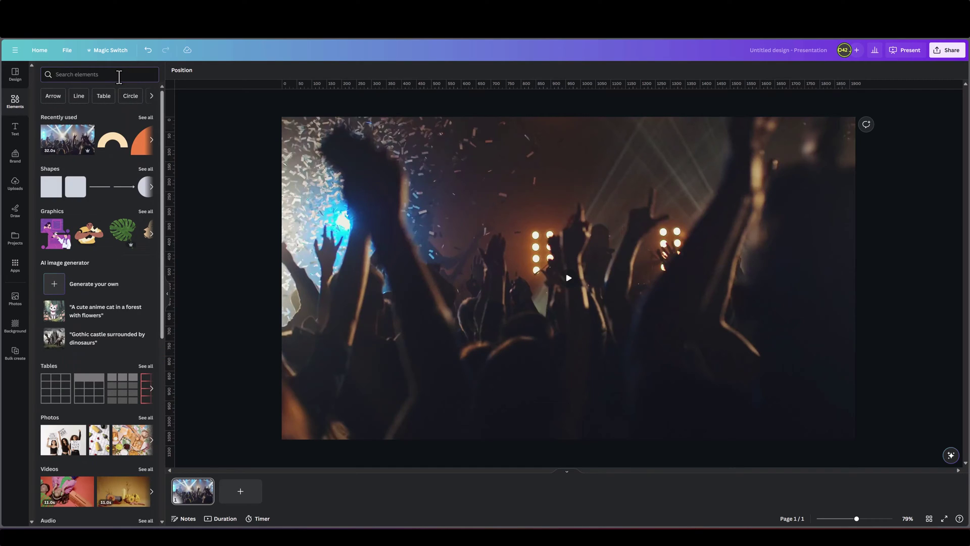
- Add a phone frame from a 'phone frame' search and enlarge it to about 443 × 877
text(phon)
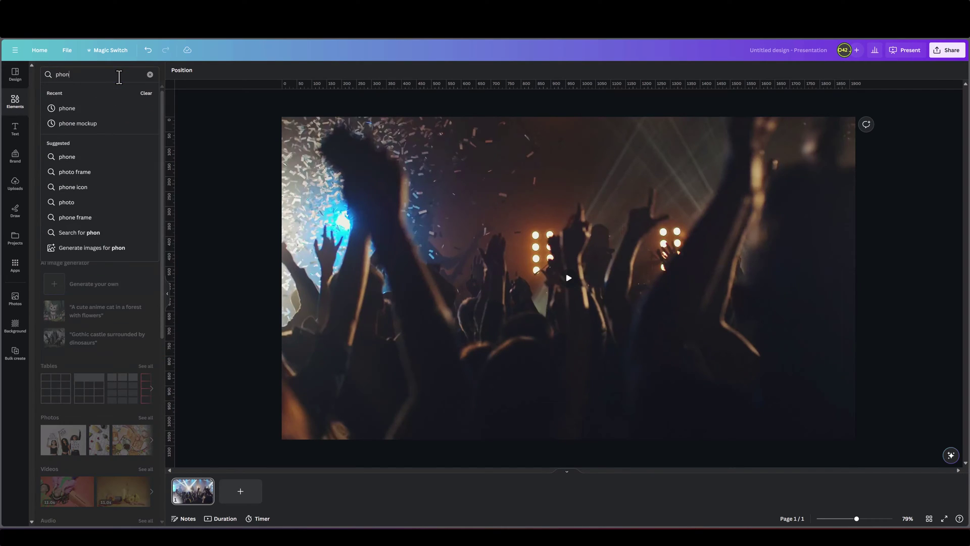
text(e frame)
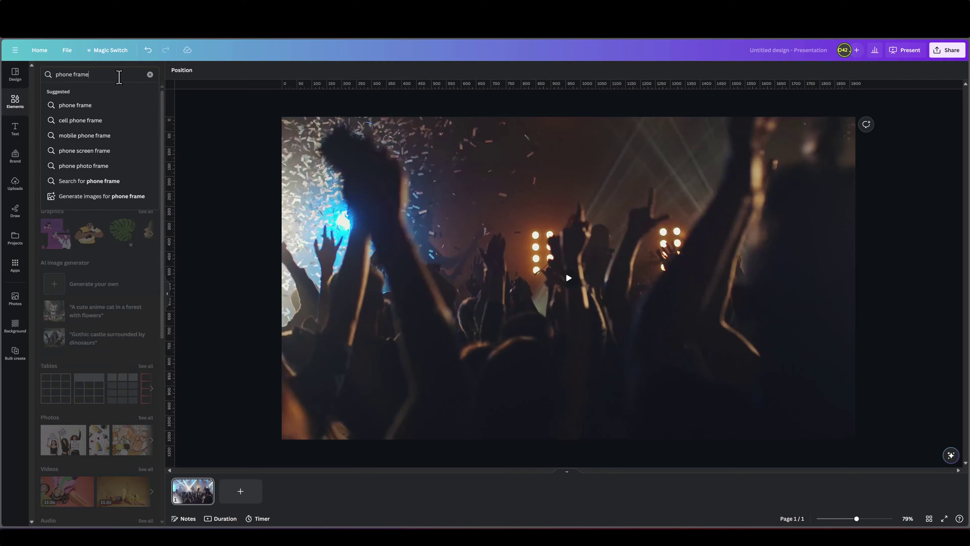
key(Return)
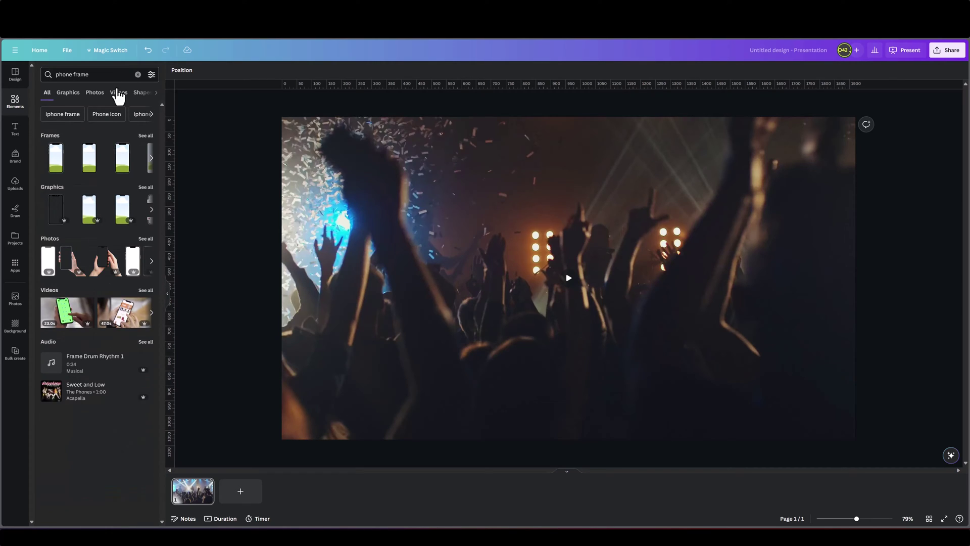
click(145, 136)
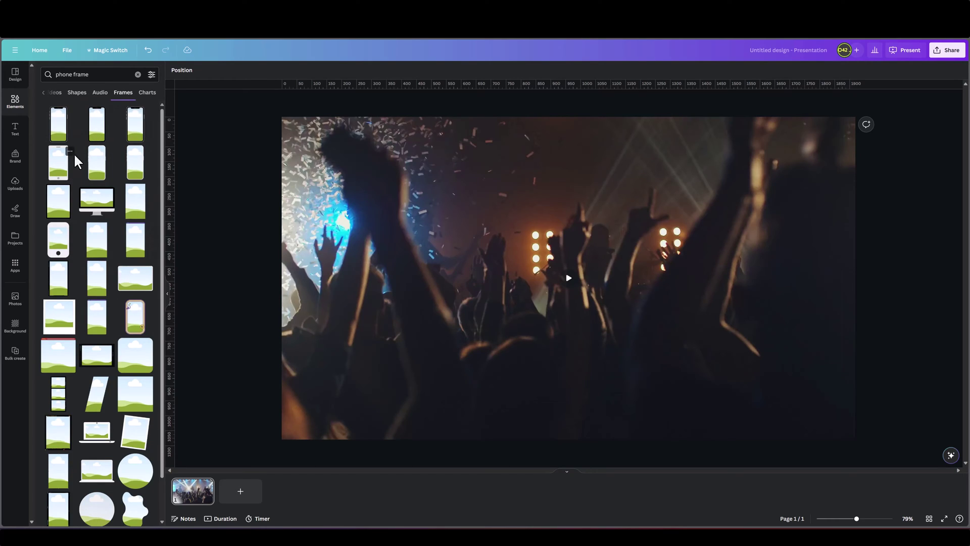
click(60, 132)
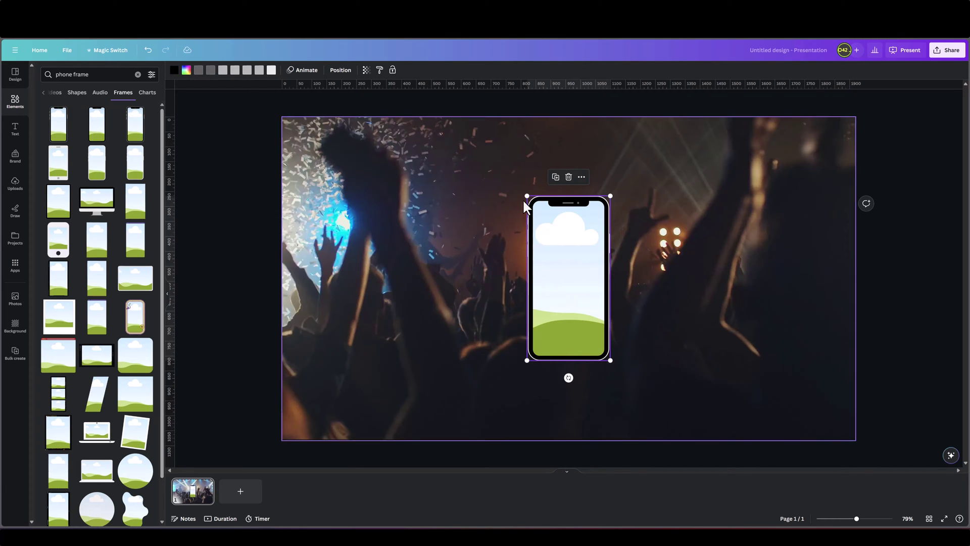
drag(527, 195, 474, 158)
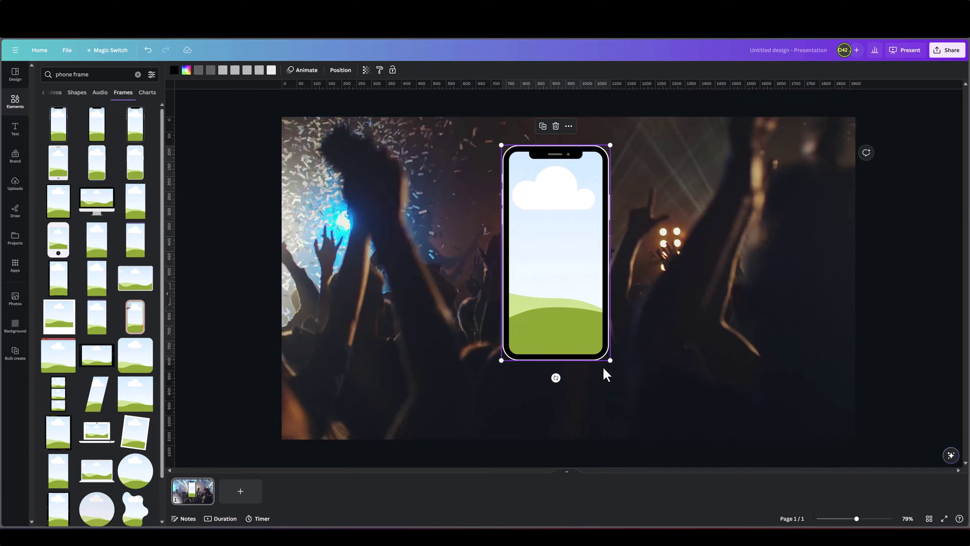
drag(609, 360, 632, 406)
- Duplicate the background concert video and drop the copy into the phone frame
click(299, 312)
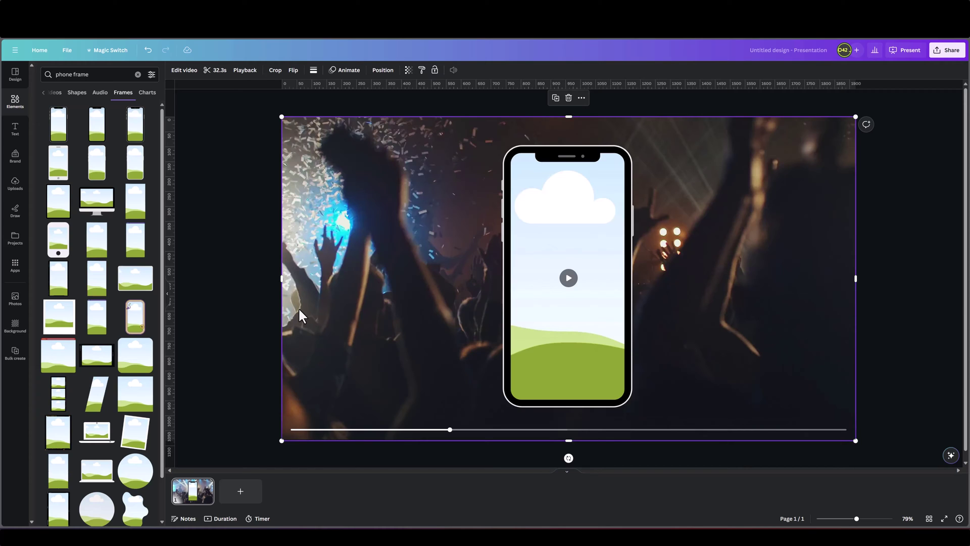
key(ctrl+d)
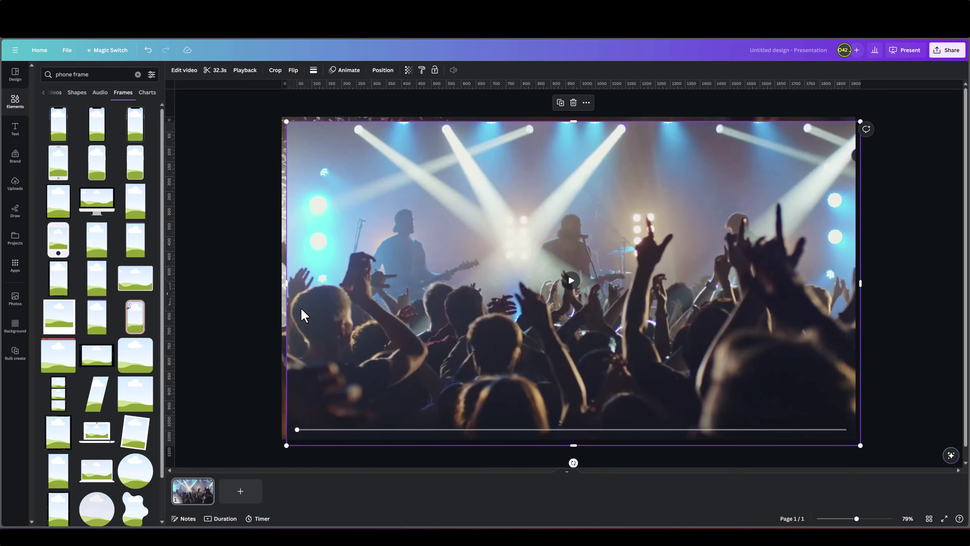
drag(343, 279, 543, 280)
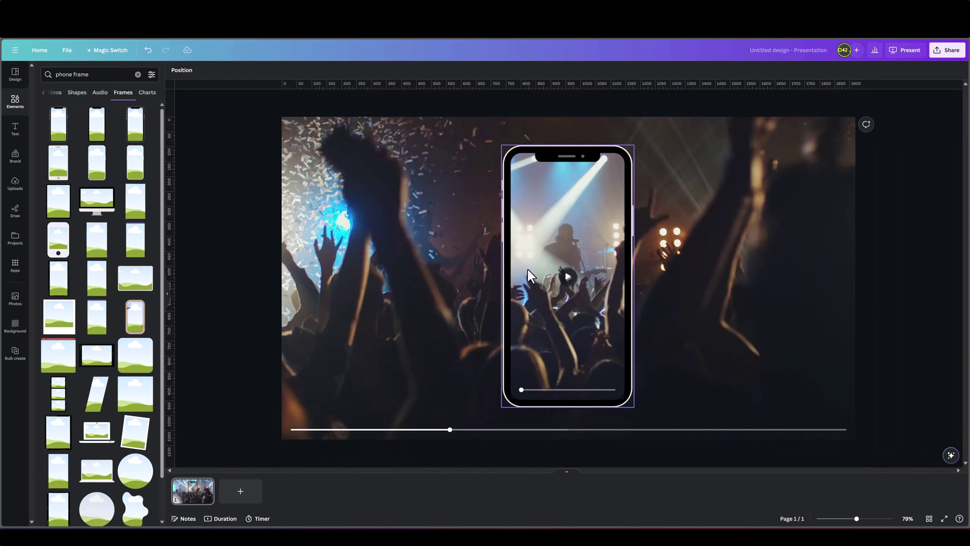
- Crop and reposition the phone's video so the spotlit performer fills the screen
double_click(528, 264)
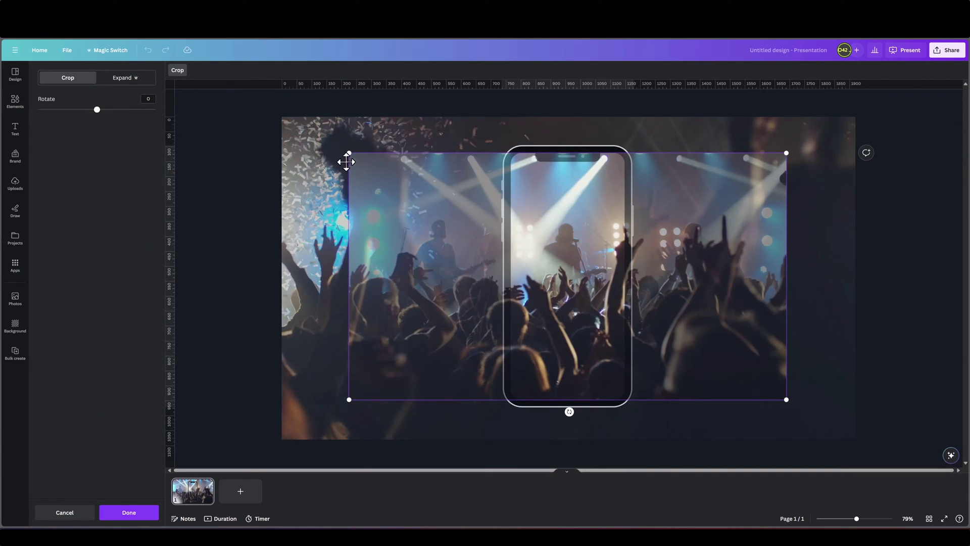
drag(349, 153, 279, 118)
drag(791, 403, 855, 442)
drag(706, 268, 702, 270)
click(884, 280)
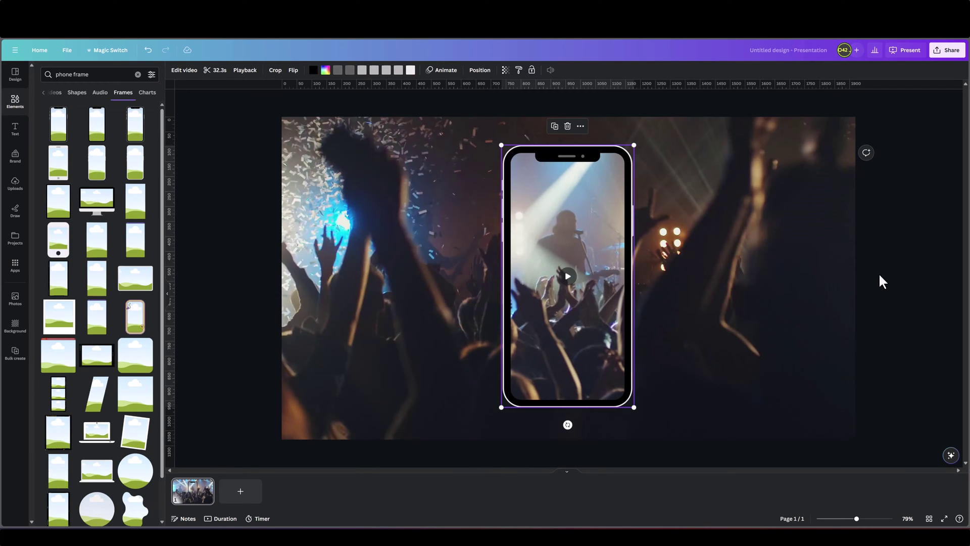
click(880, 276)
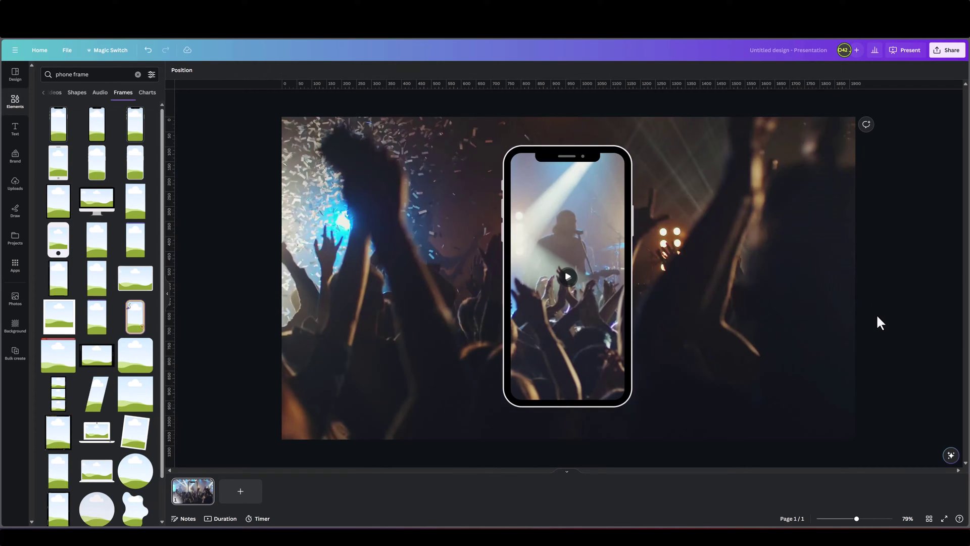
click(945, 520)
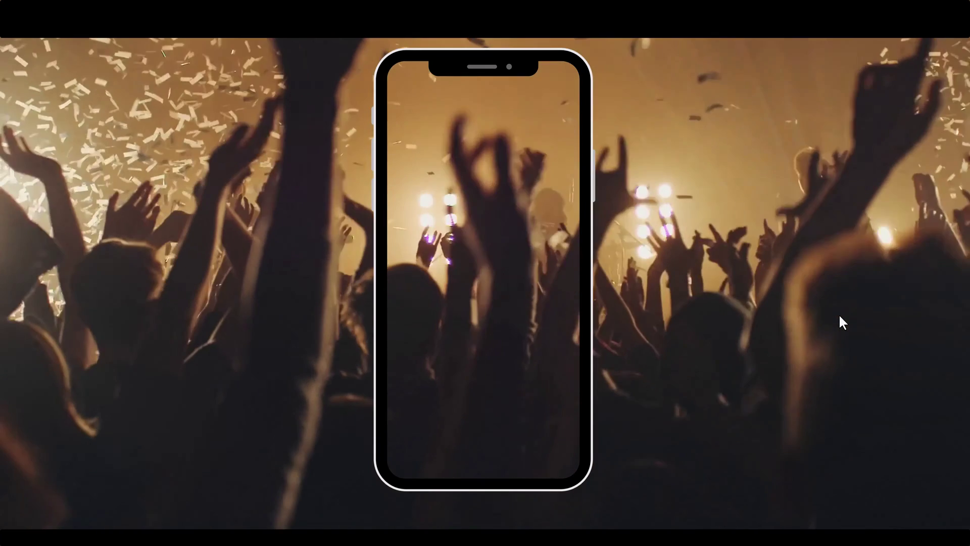
key(Escape)
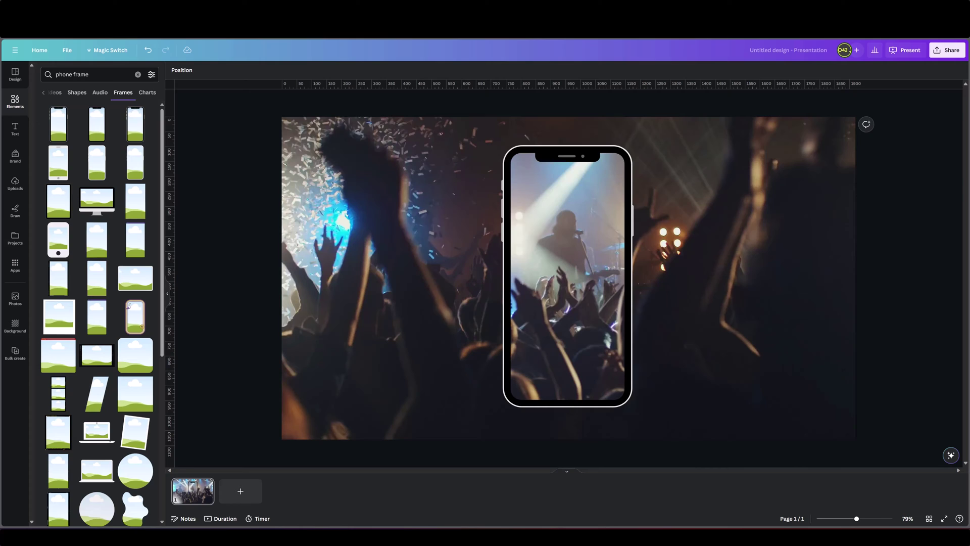
click(365, 230)
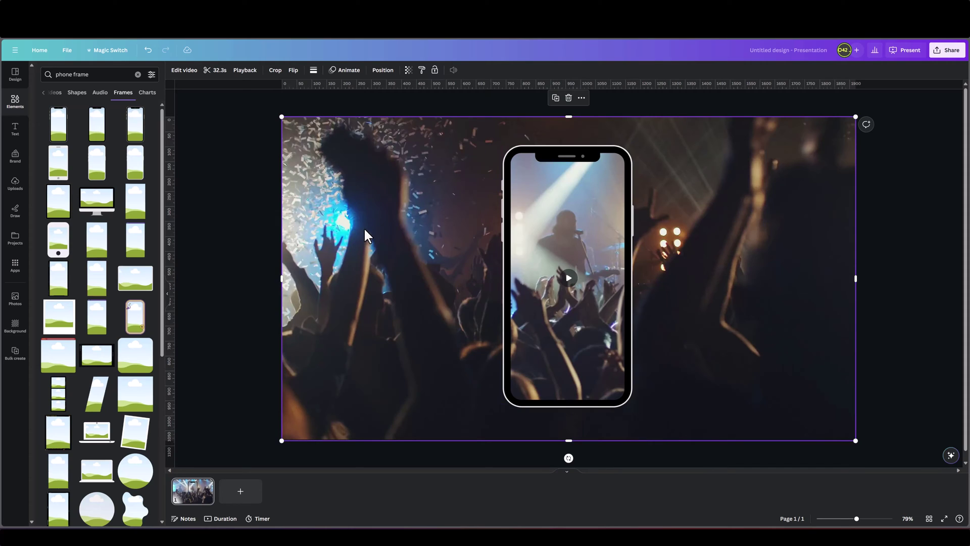
- Lower the background video's brightness to -37 to darken the crowd
click(183, 75)
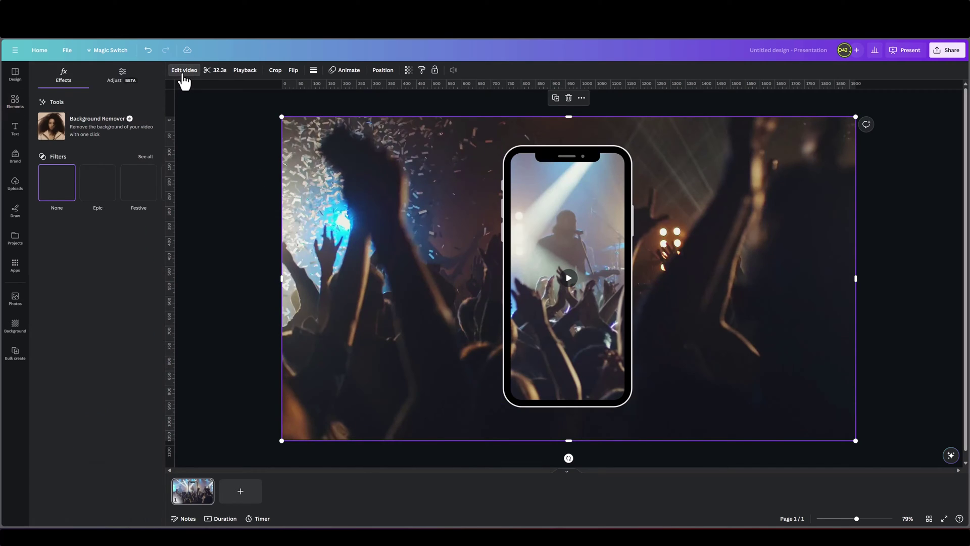
click(120, 81)
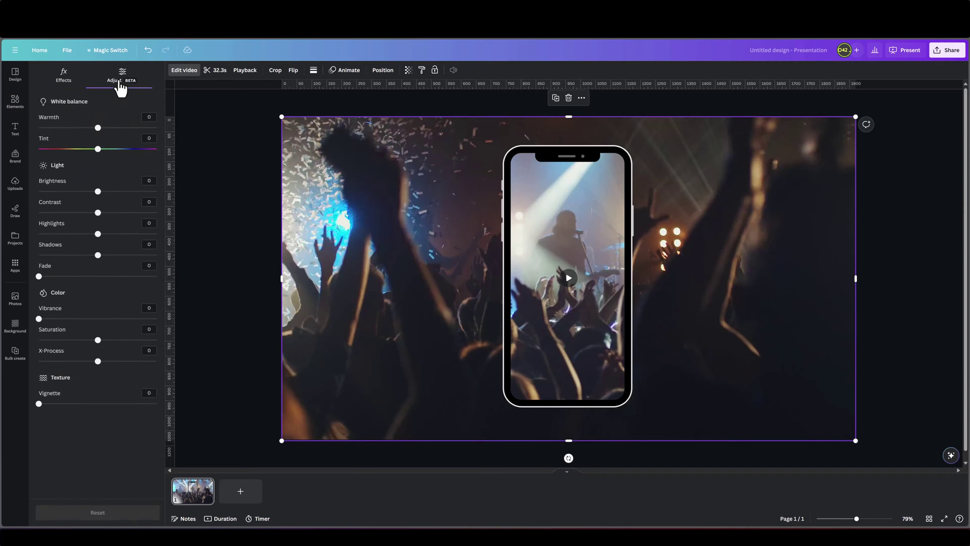
drag(96, 192, 75, 191)
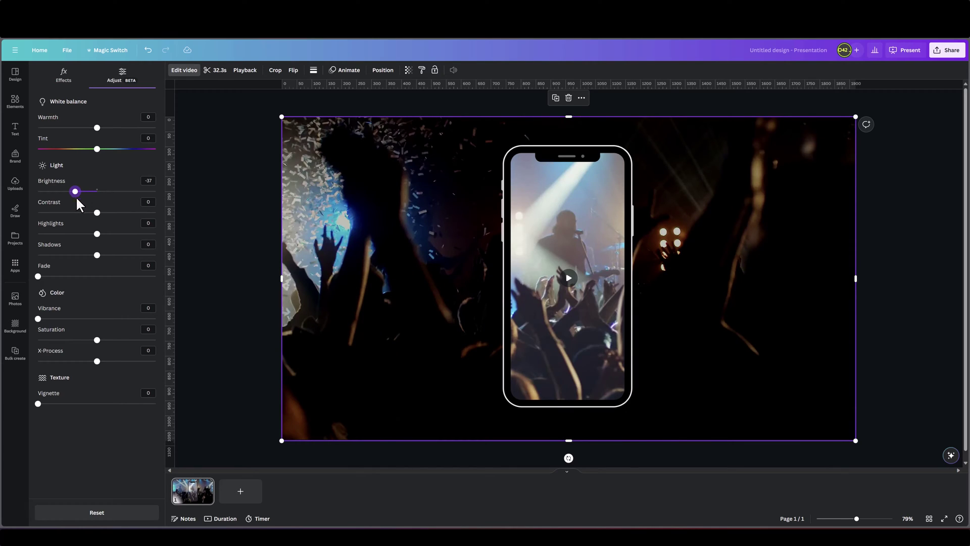
key(Escape)
key(Escape)
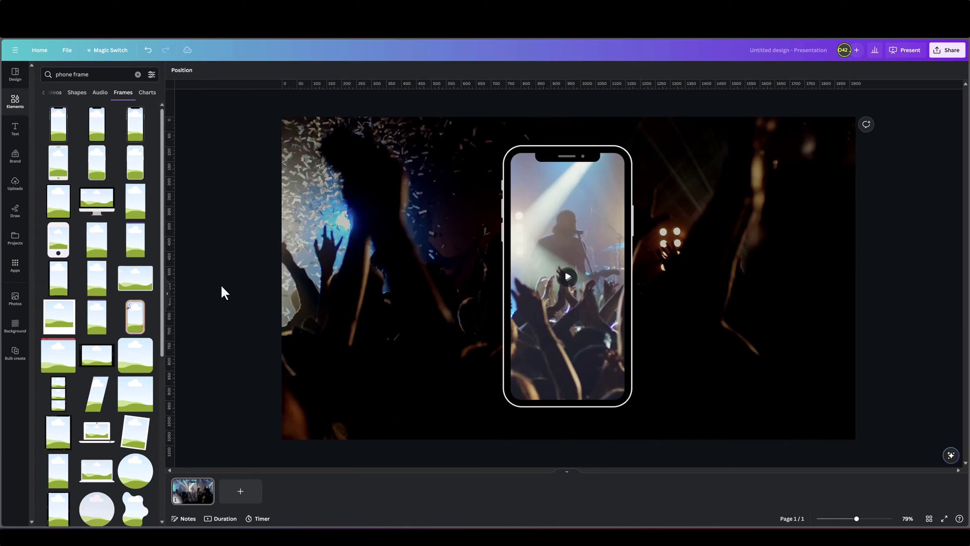
- Search elements for 'audio wave' and filter the graphics to animated ones only
click(138, 75)
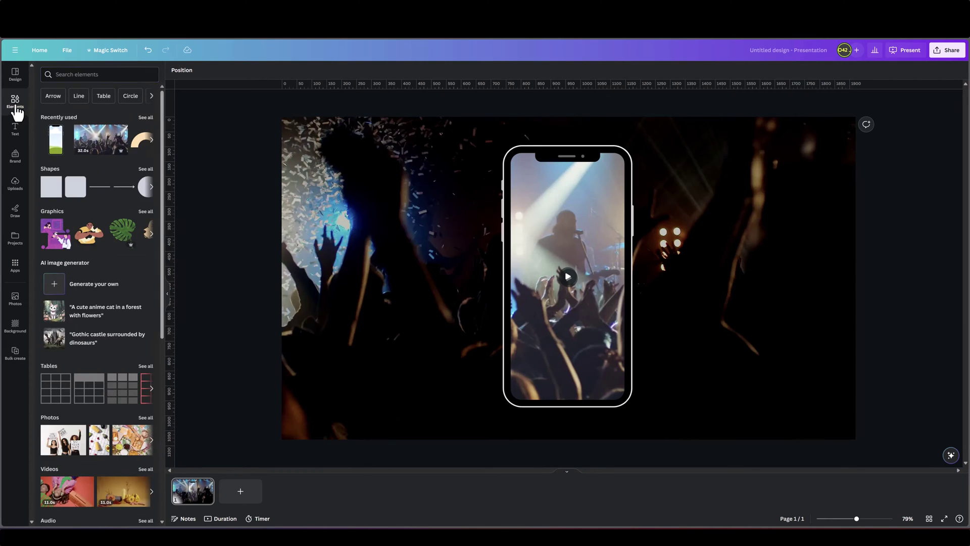
click(60, 75)
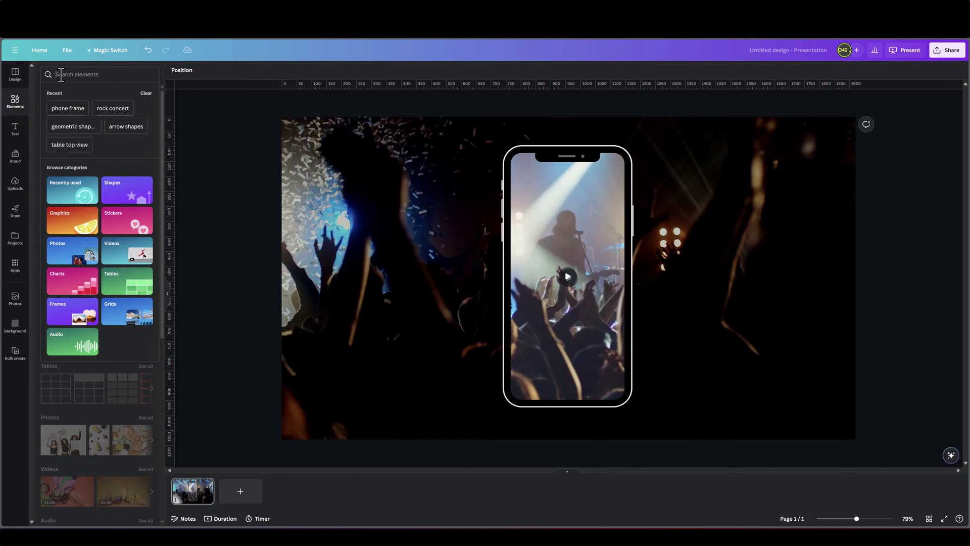
text(a)
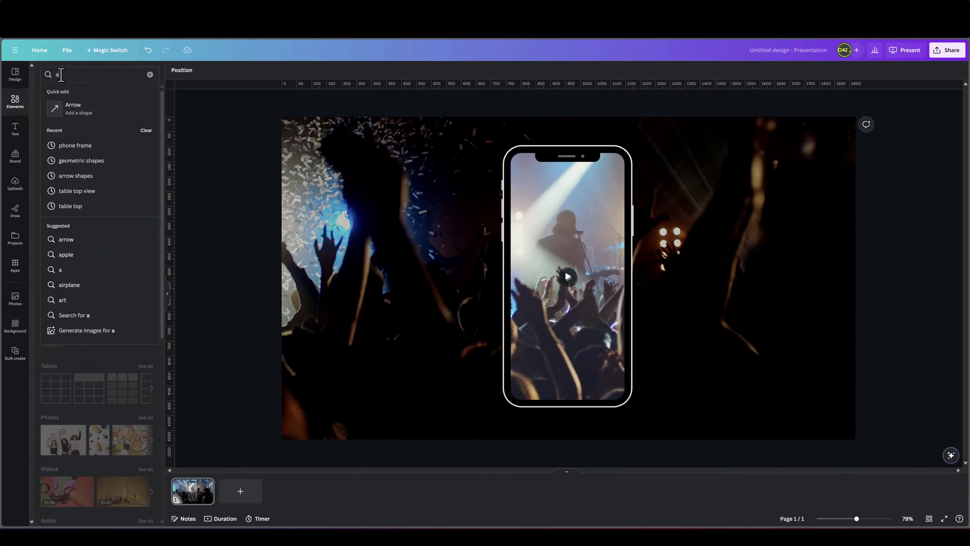
text(udio)
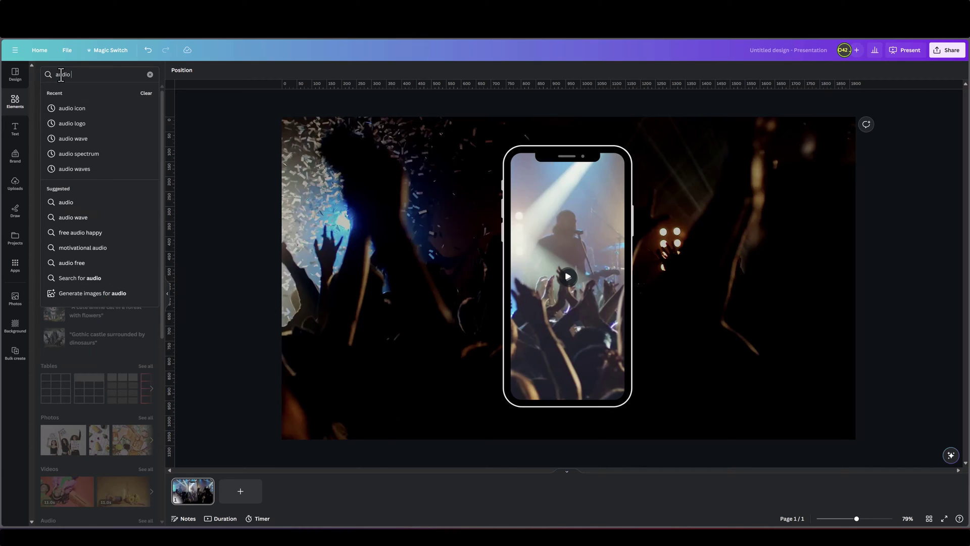
text( wave)
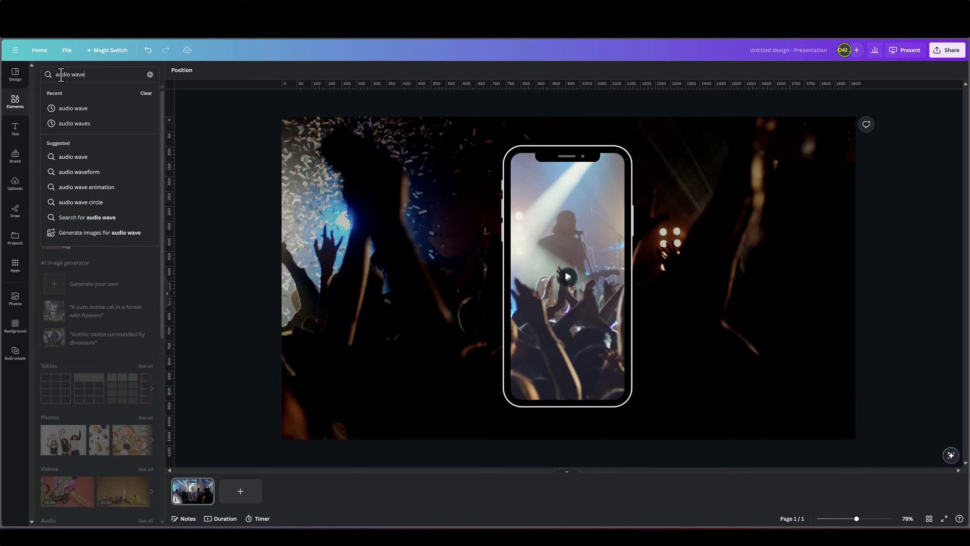
key(Return)
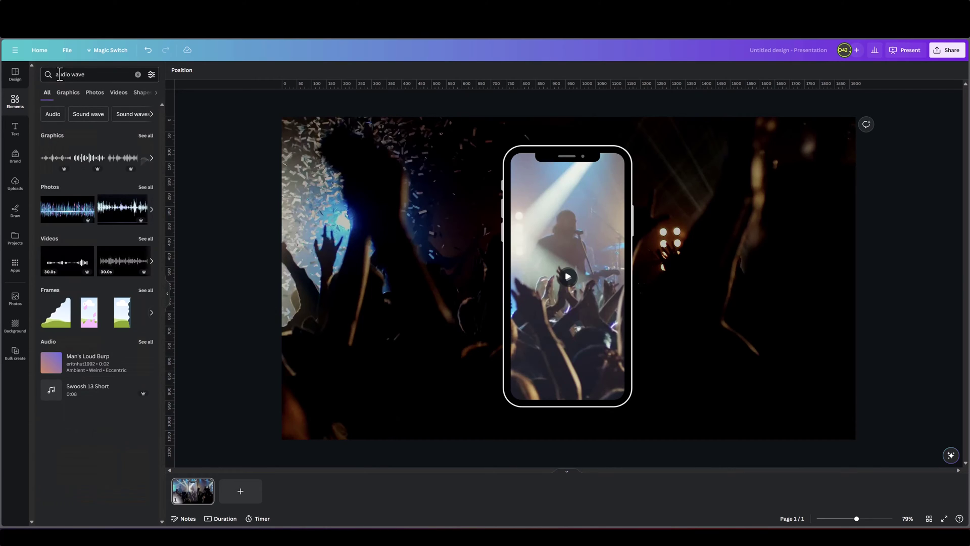
click(144, 136)
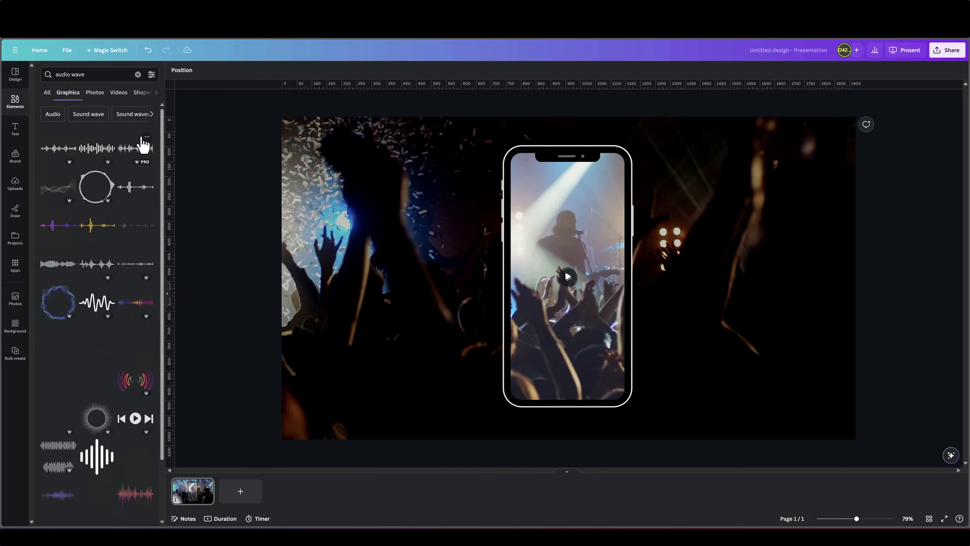
click(151, 76)
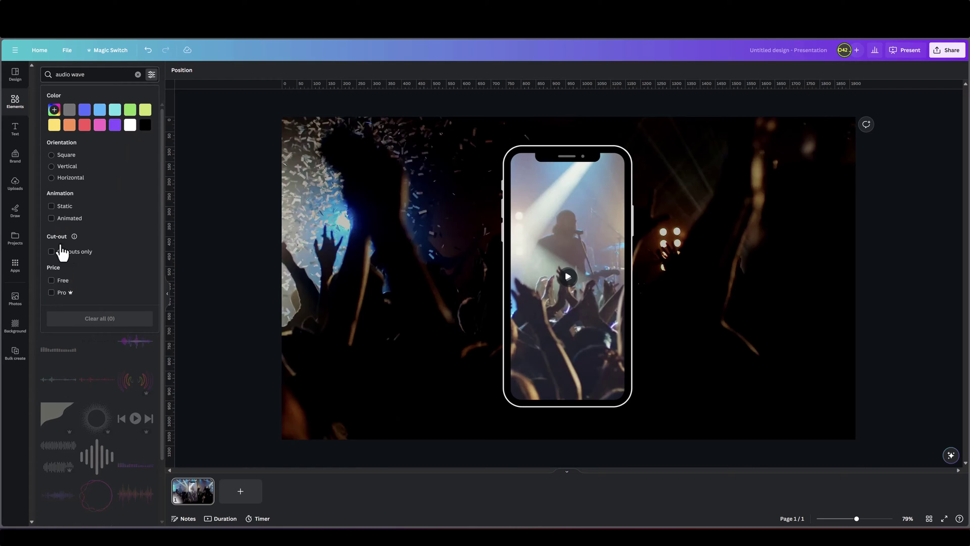
click(51, 219)
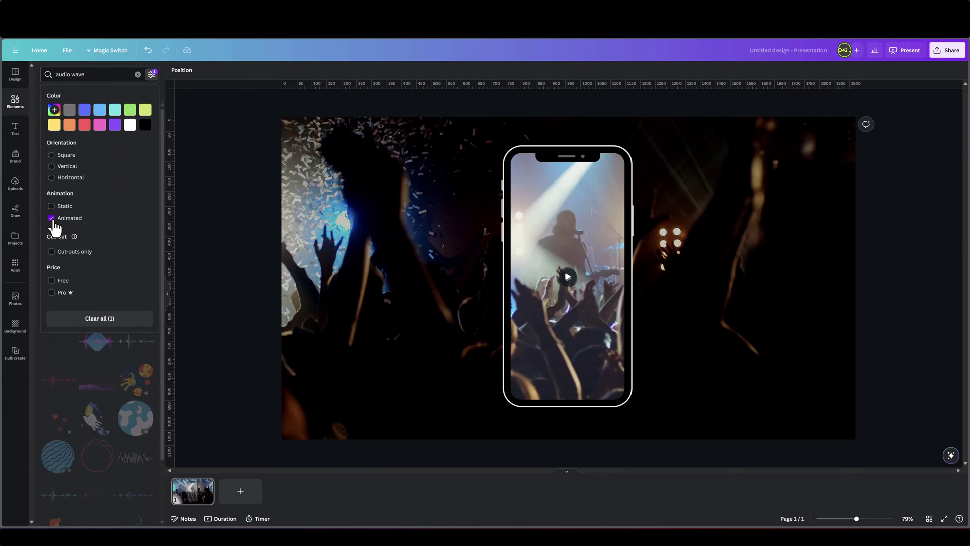
click(64, 347)
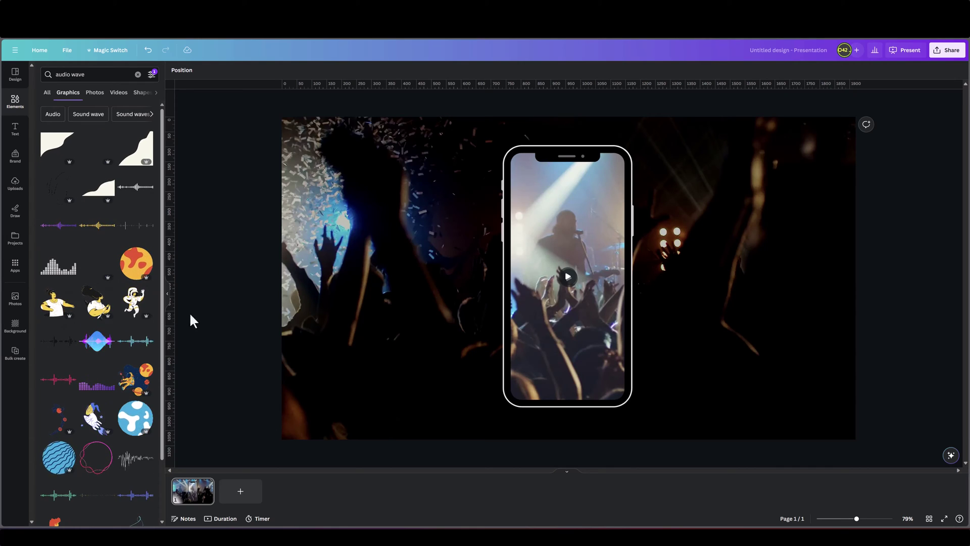
- Add the animated bar equalizer, shrink it to the phone's width, and centre it vertically
click(60, 274)
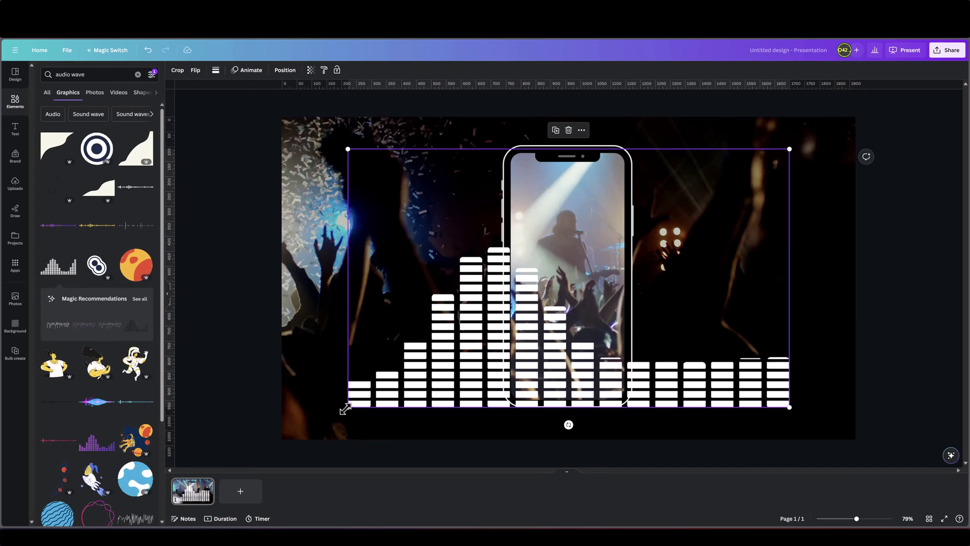
drag(347, 407, 509, 279)
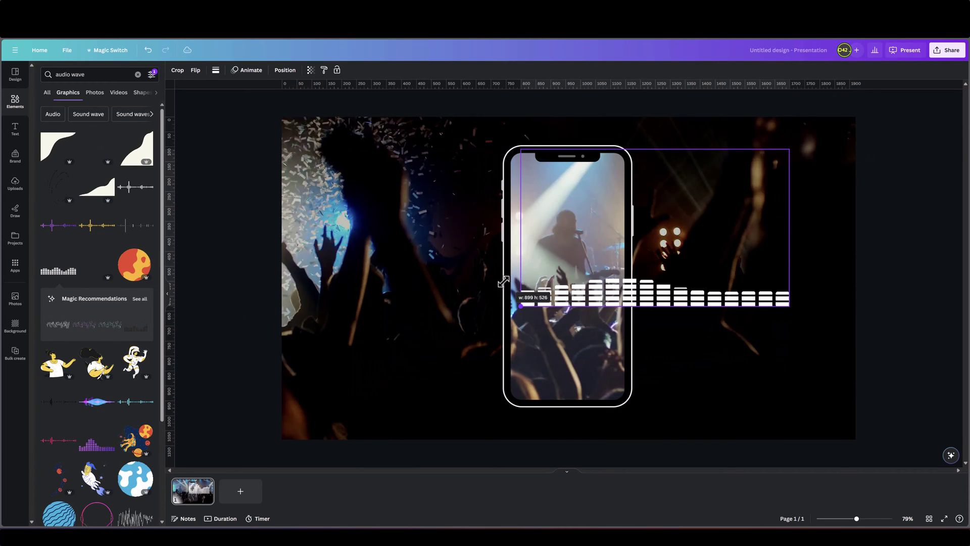
drag(790, 306, 625, 209)
drag(552, 212, 552, 307)
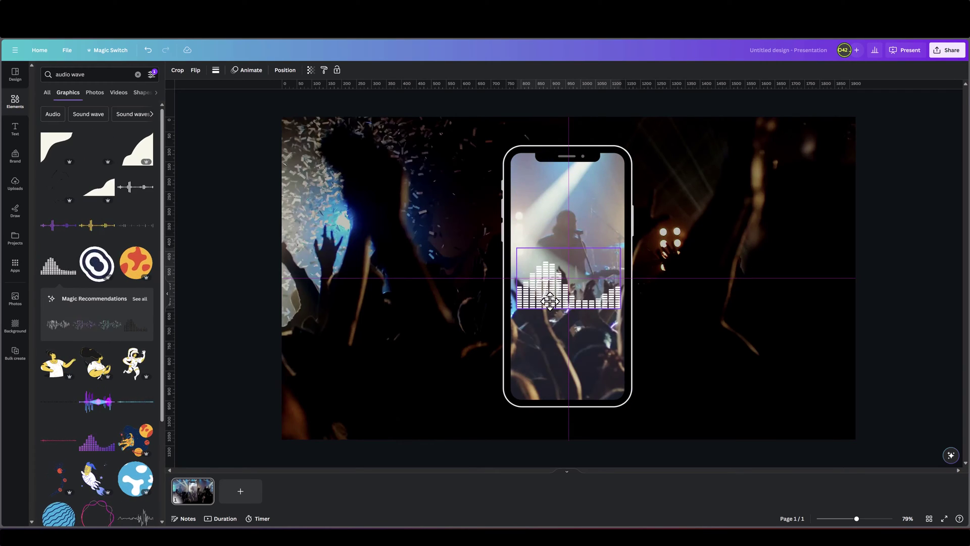
click(876, 323)
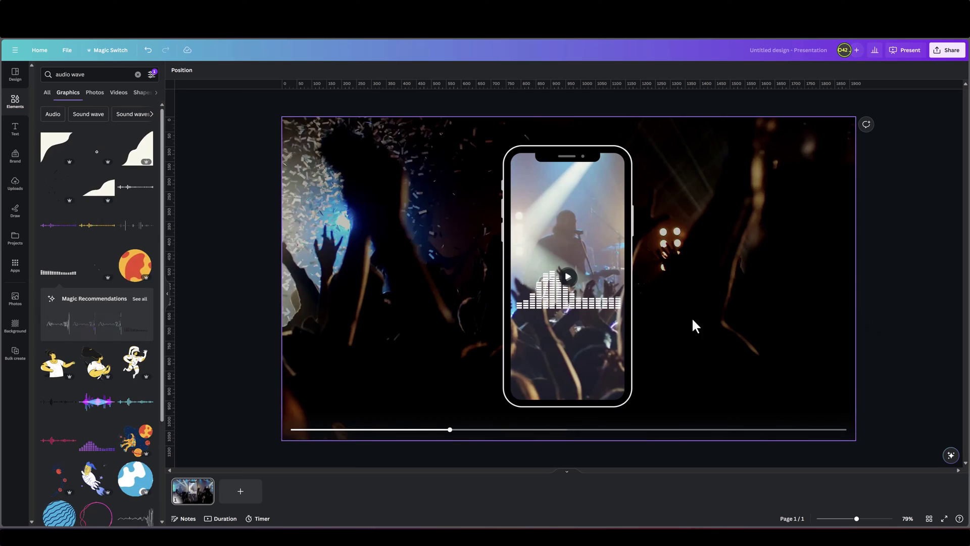
- Add a heading reading 'ROCK & ROLL' and colour it white
click(17, 133)
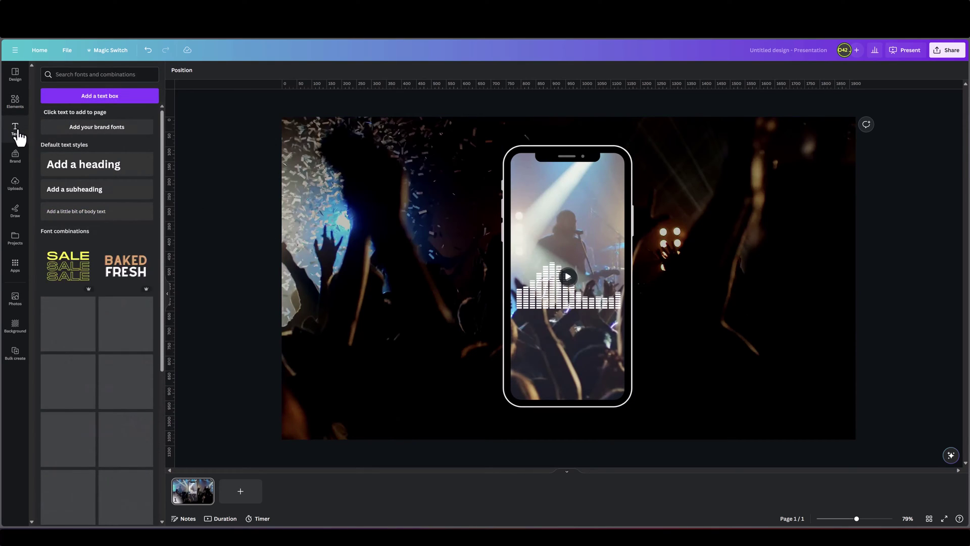
click(77, 175)
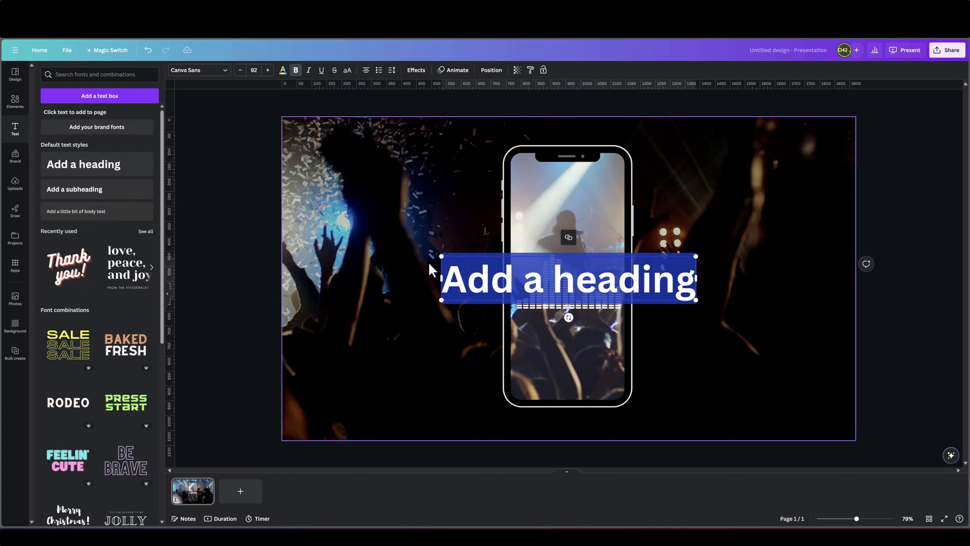
text(ROCK & R)
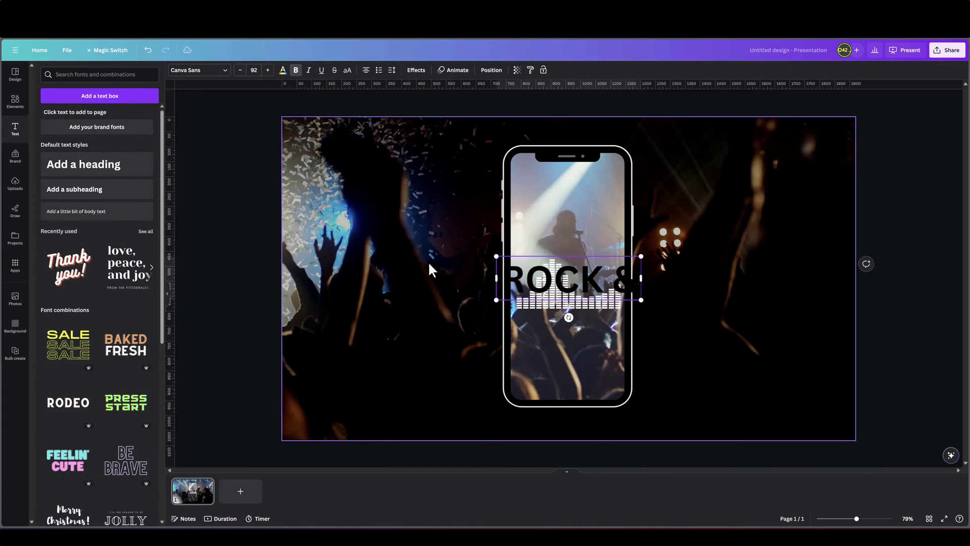
text(OLL)
double_click(500, 281)
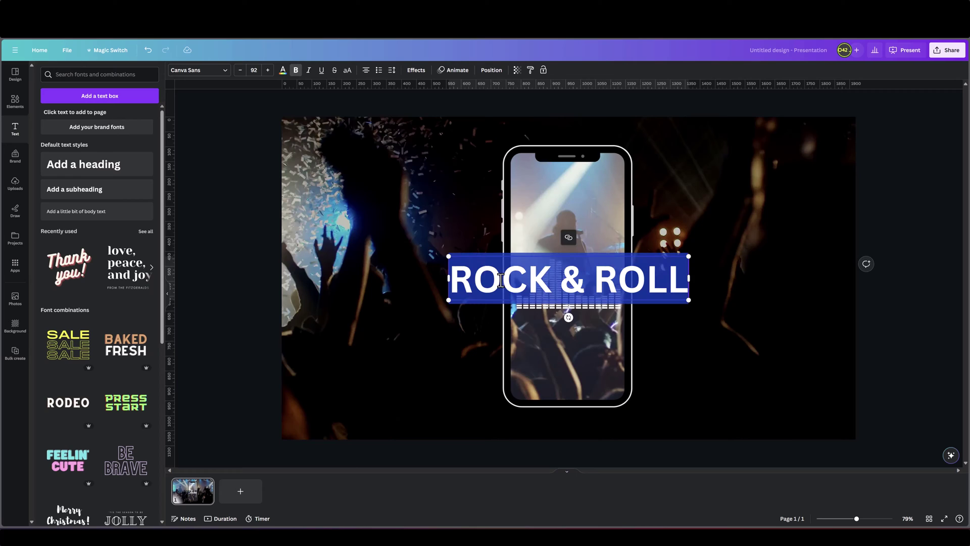
click(282, 71)
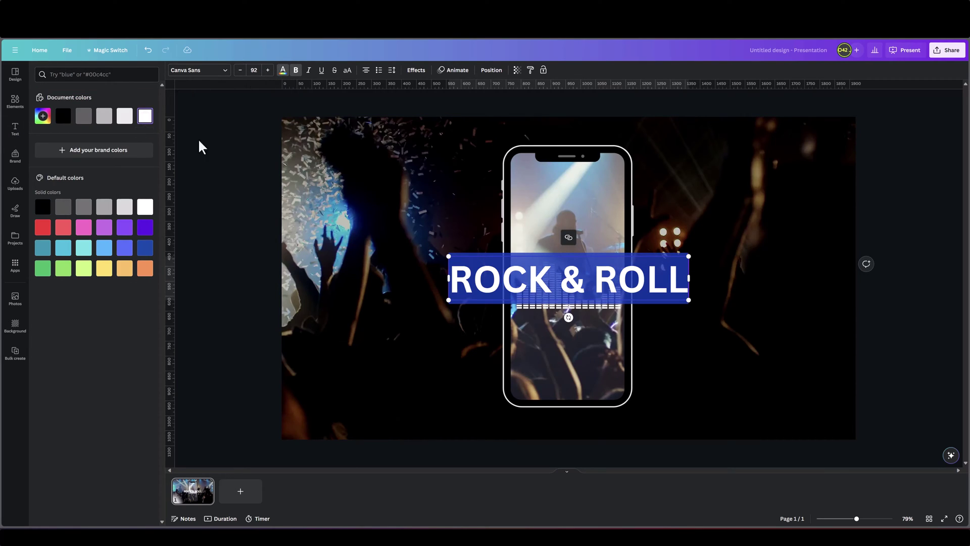
click(437, 284)
- Shrink the title to font size 42.4 and place it just below the equalizer
click(465, 288)
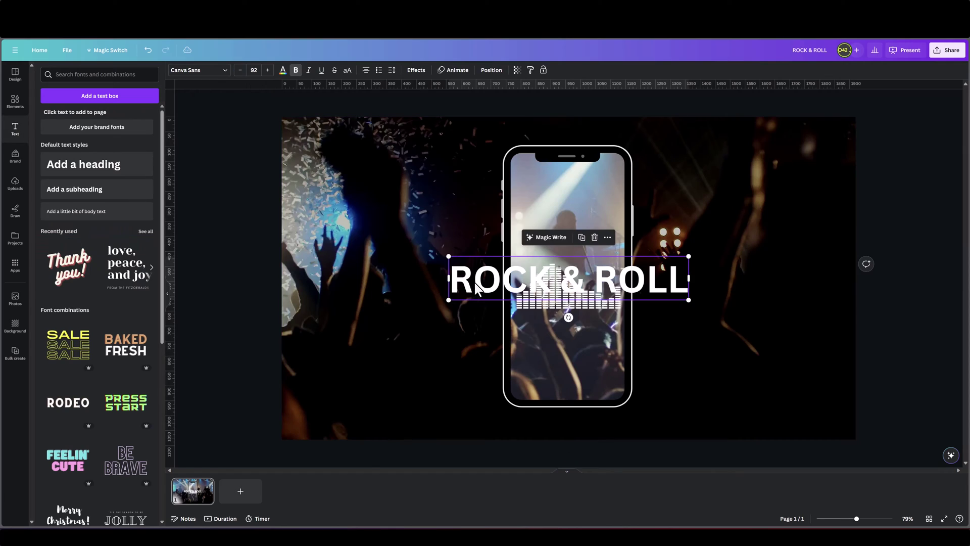
drag(466, 289, 527, 329)
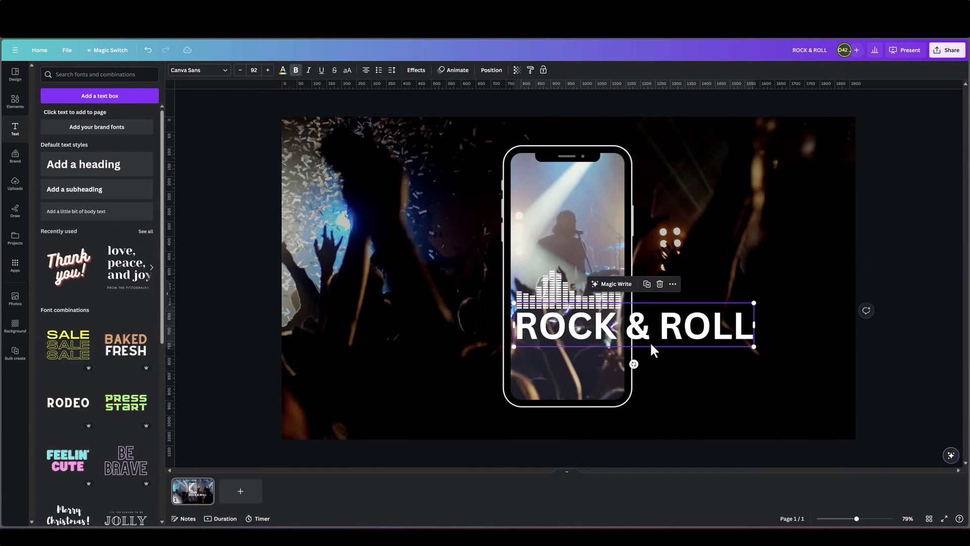
drag(753, 347, 624, 324)
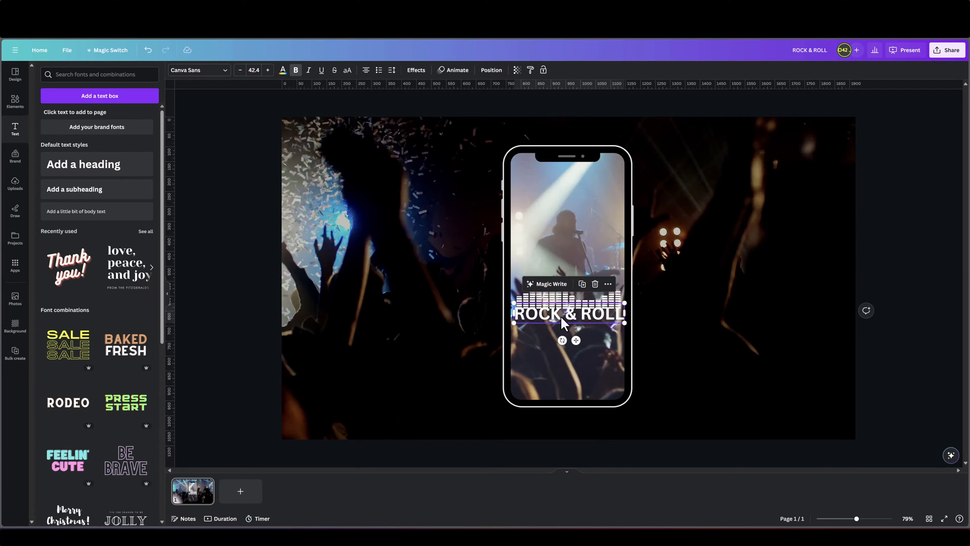
drag(553, 314, 553, 324)
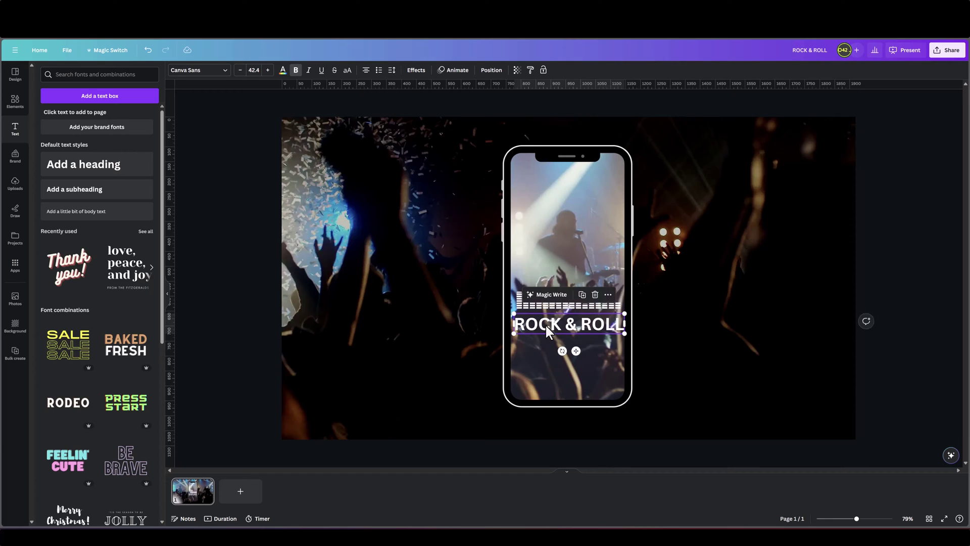
click(532, 304)
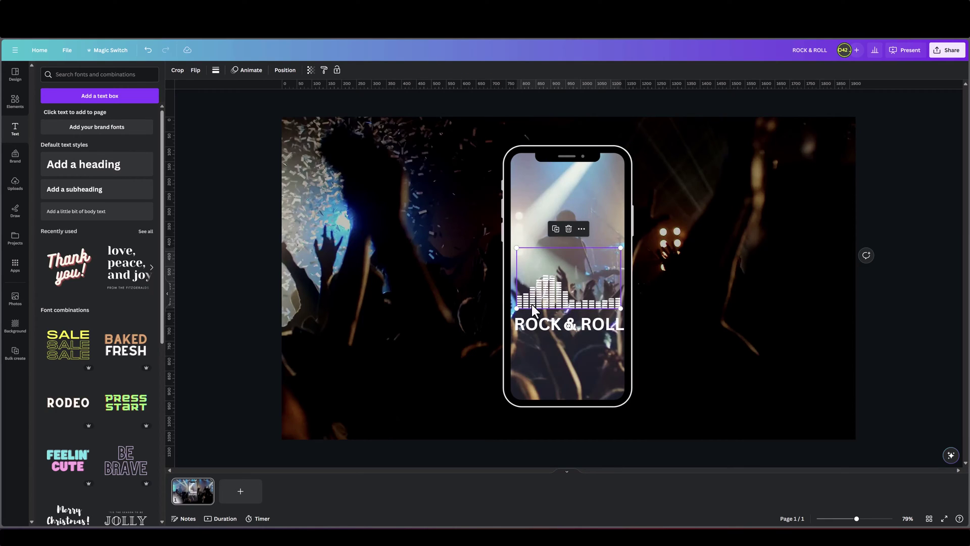
- Place a vertically flipped equalizer copy beneath the ROCK & ROLL title
drag(531, 304, 573, 225)
drag(596, 278, 586, 347)
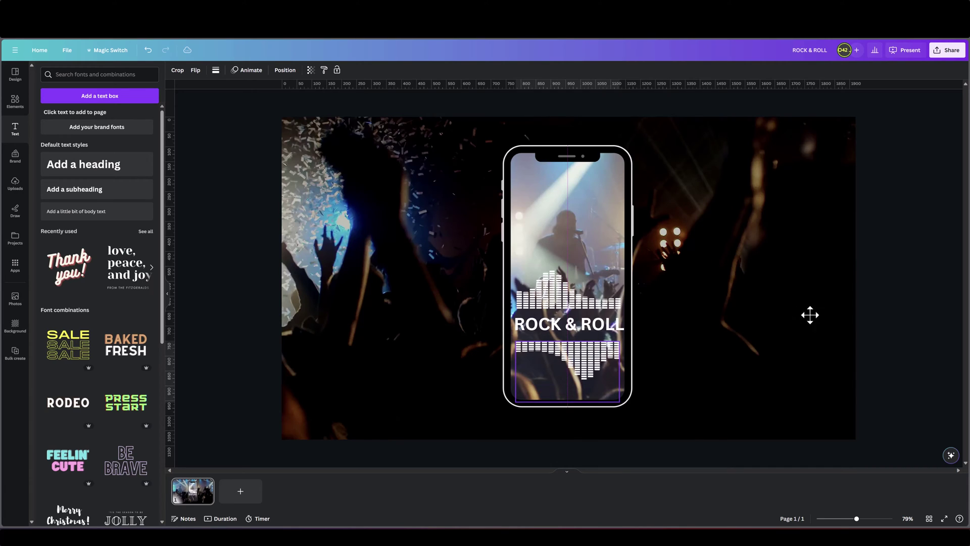
click(883, 302)
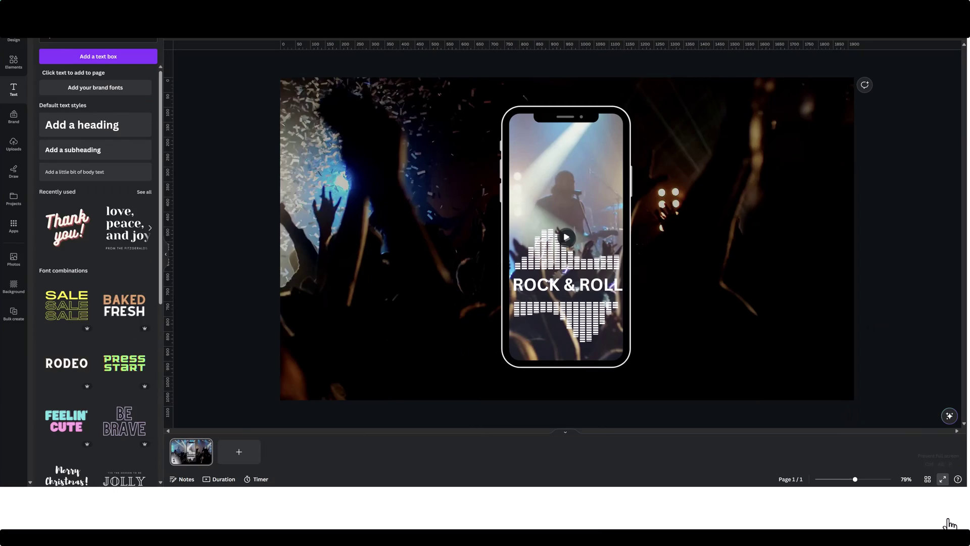
- Preview the slide full screen, then lower the background concert video's brightness to -54
click(945, 520)
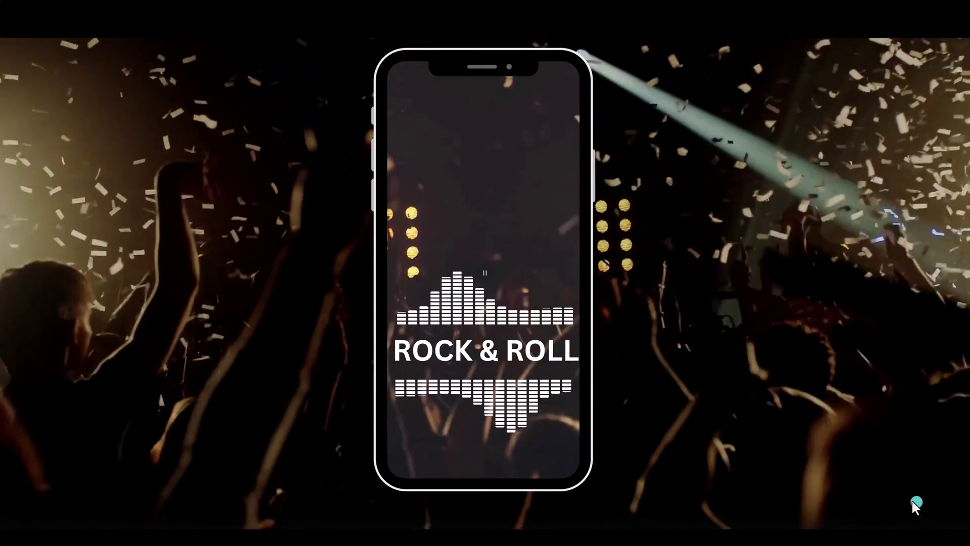
key(Escape)
click(342, 381)
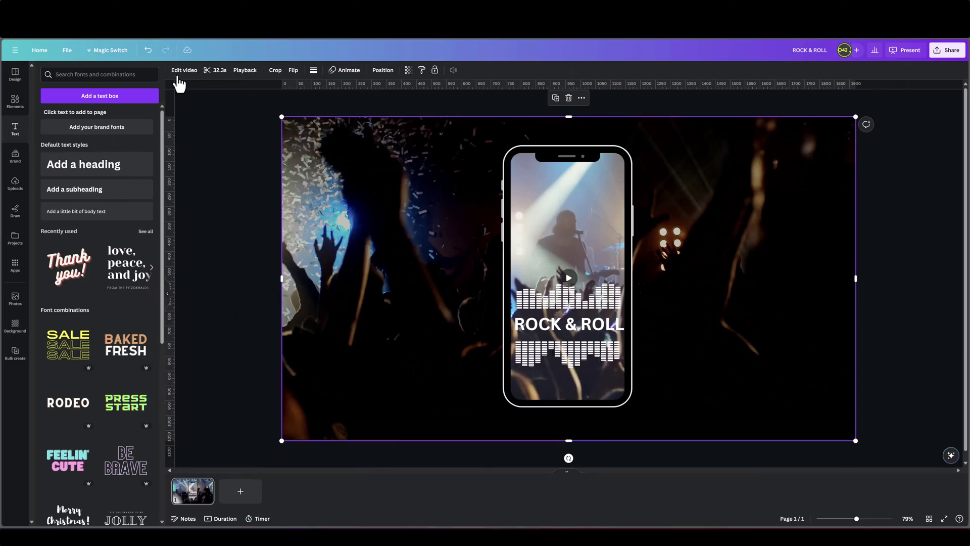
click(178, 74)
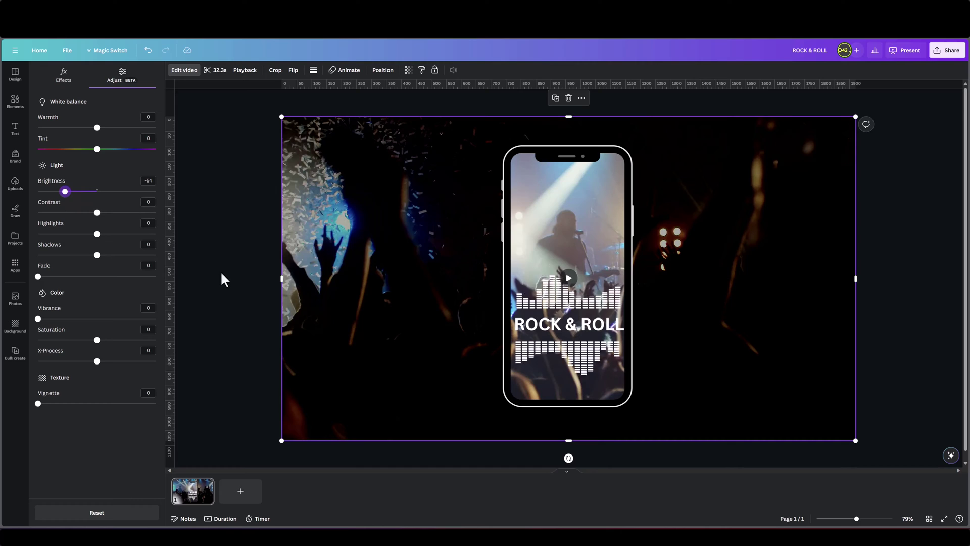
click(211, 289)
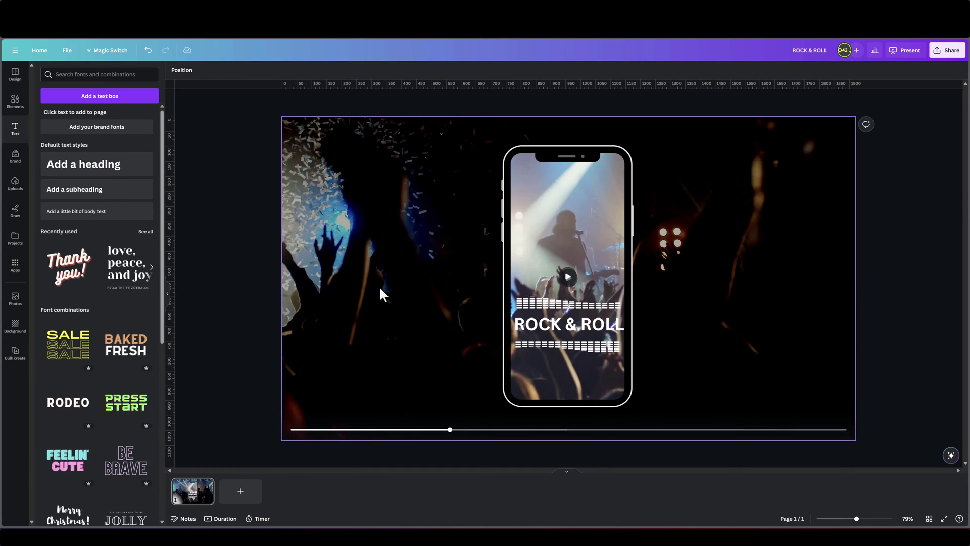
- Add the 'love, peace, and joy' font combination and place it left of the phone
scroll(105, 313, down, 7)
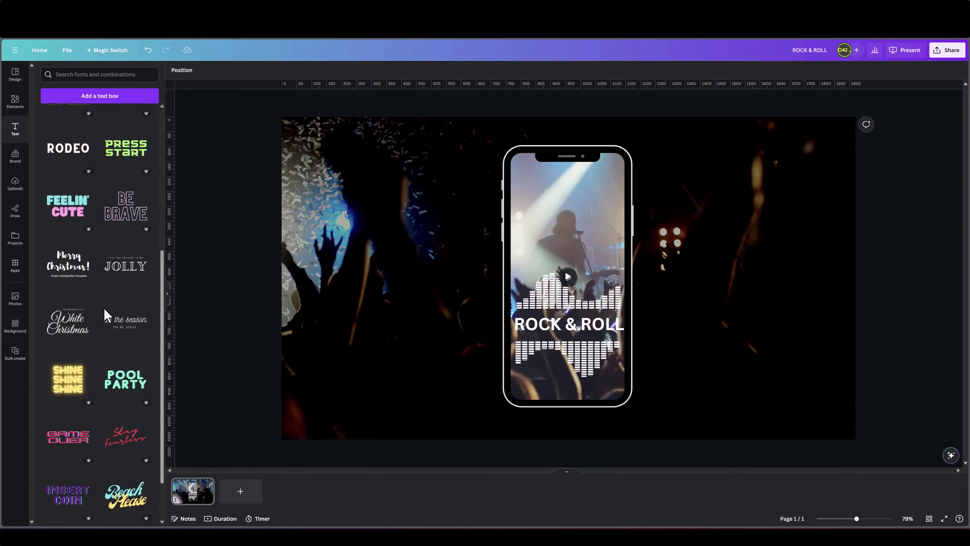
scroll(104, 313, down, 8)
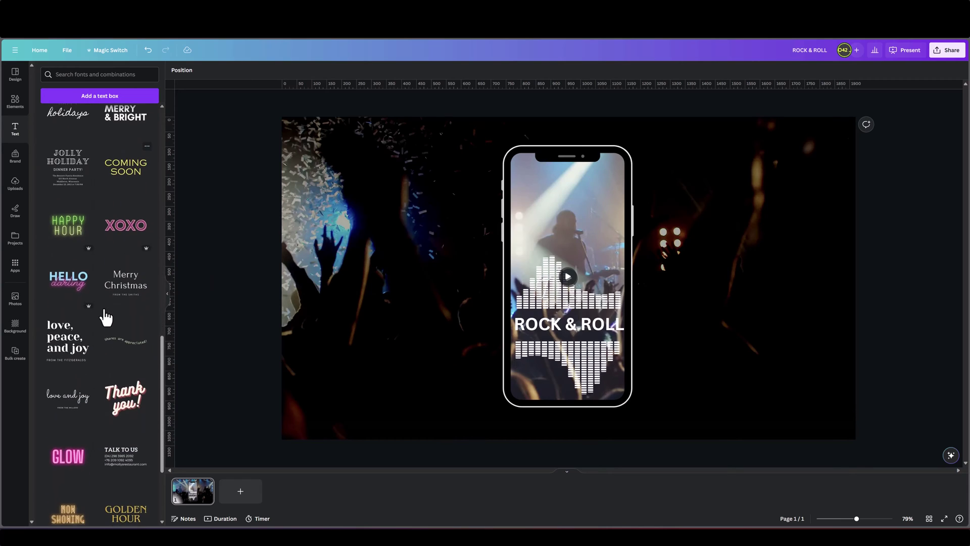
scroll(81, 310, up, 2)
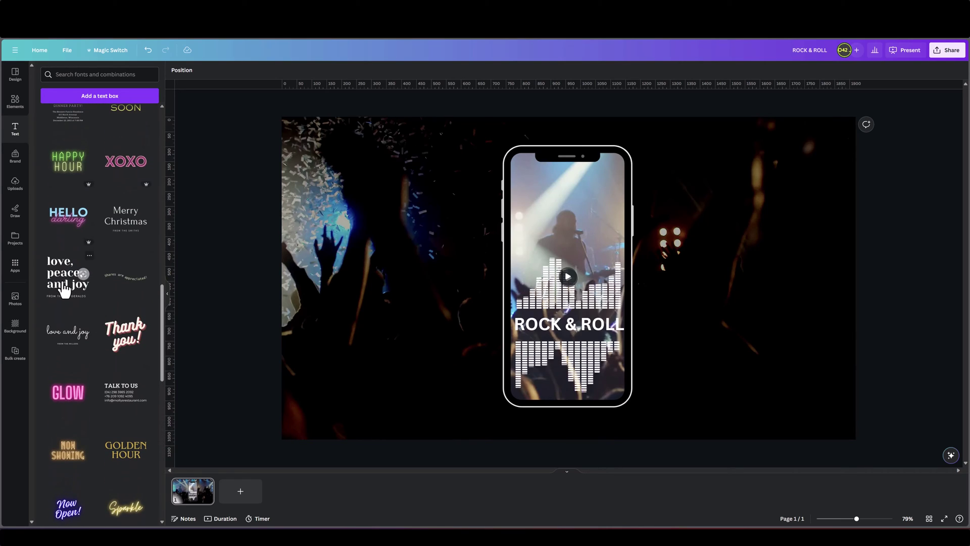
click(64, 286)
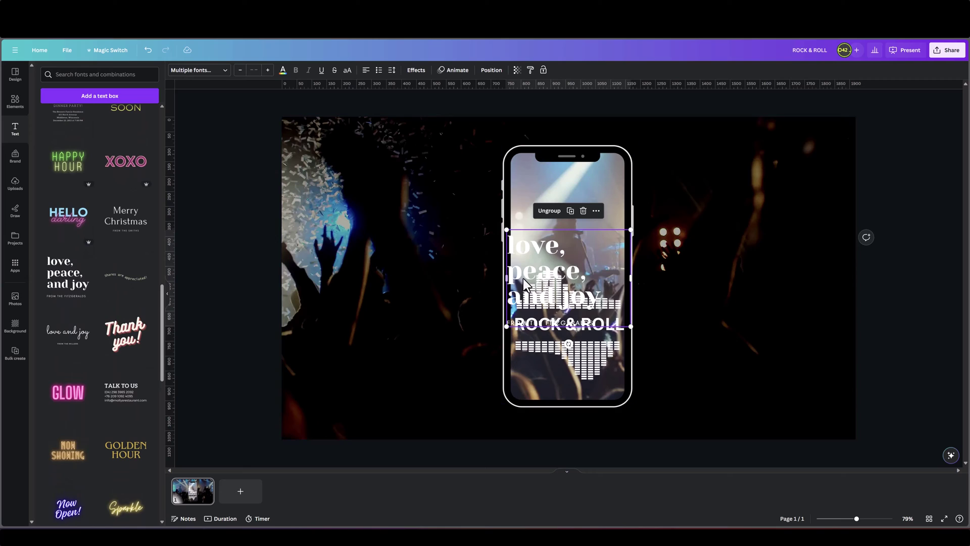
drag(530, 283, 342, 260)
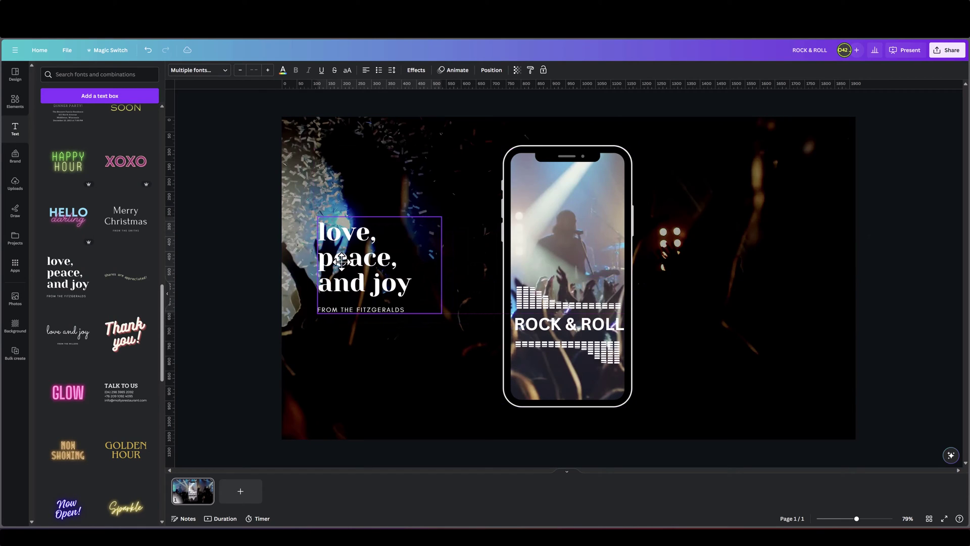
- Ungroup it, delete the FROM THE FITZGERALDS subtitle, and retype the heading as the tagline 'Discover a new way to listen to music.'
click(361, 197)
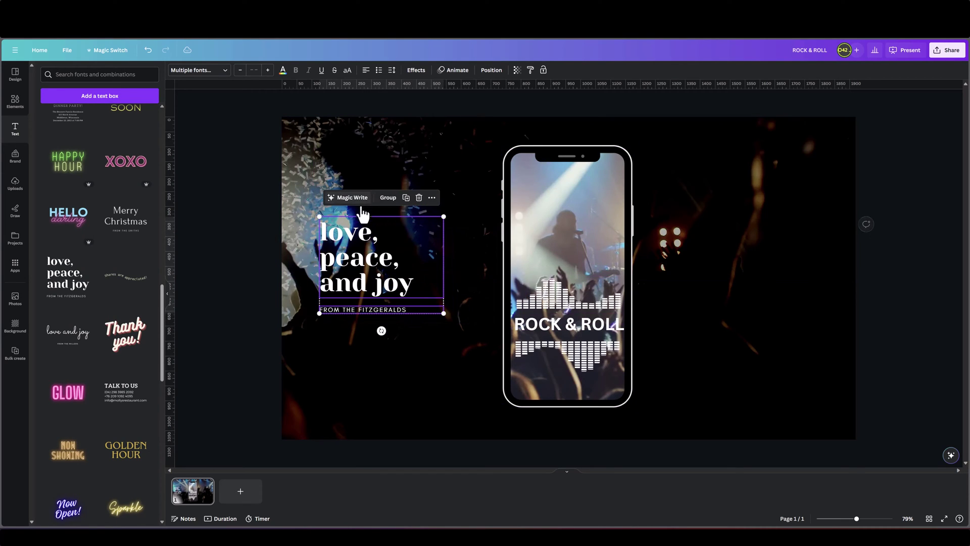
click(265, 311)
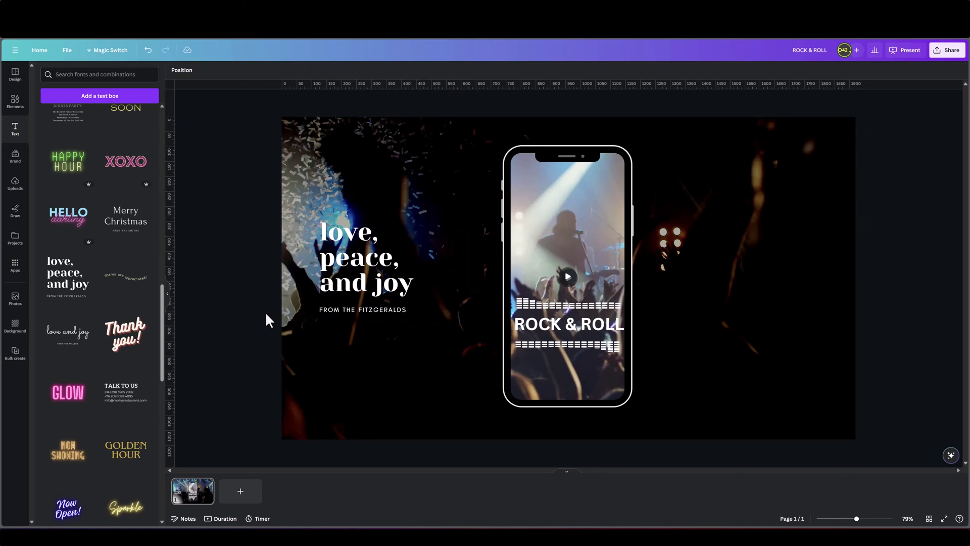
click(354, 309)
key(Delete)
double_click(344, 286)
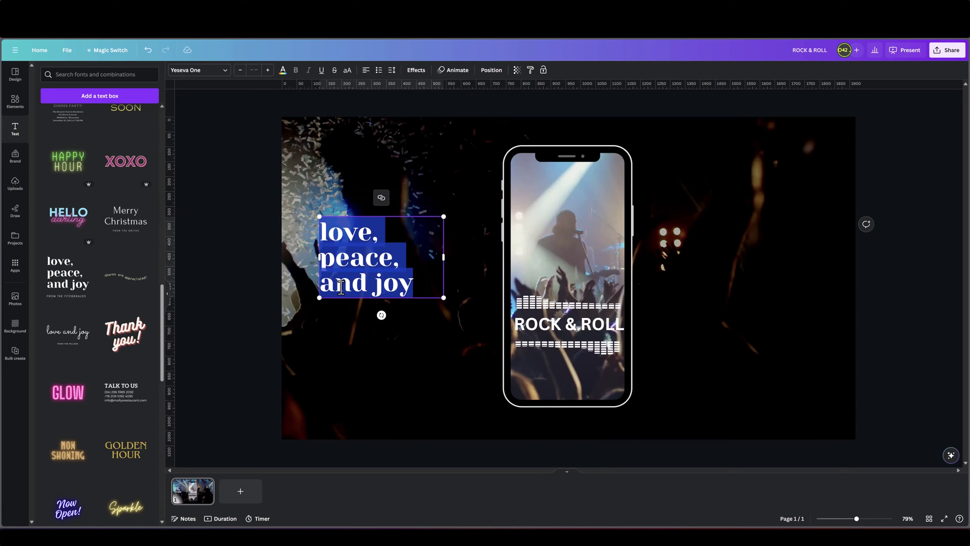
text(Discover a new wa)
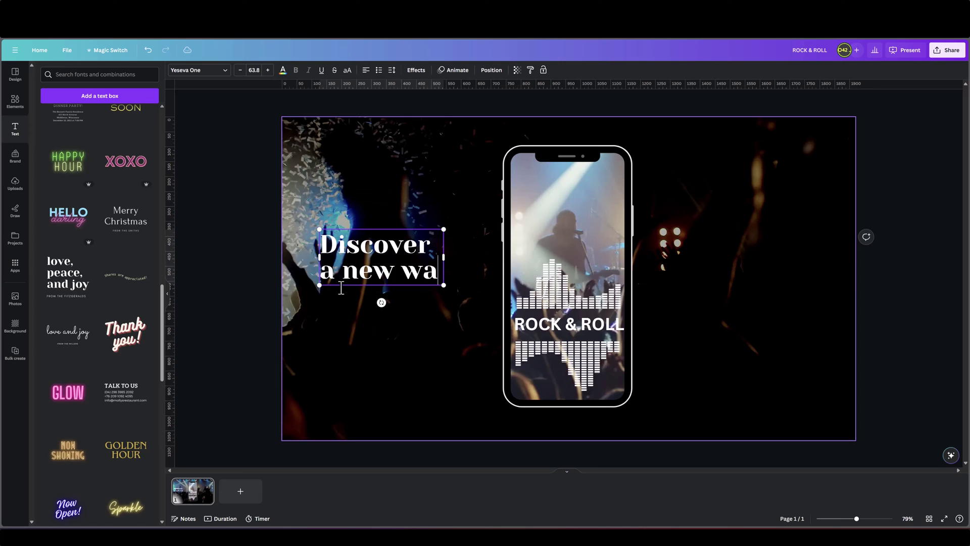
text(y to lis)
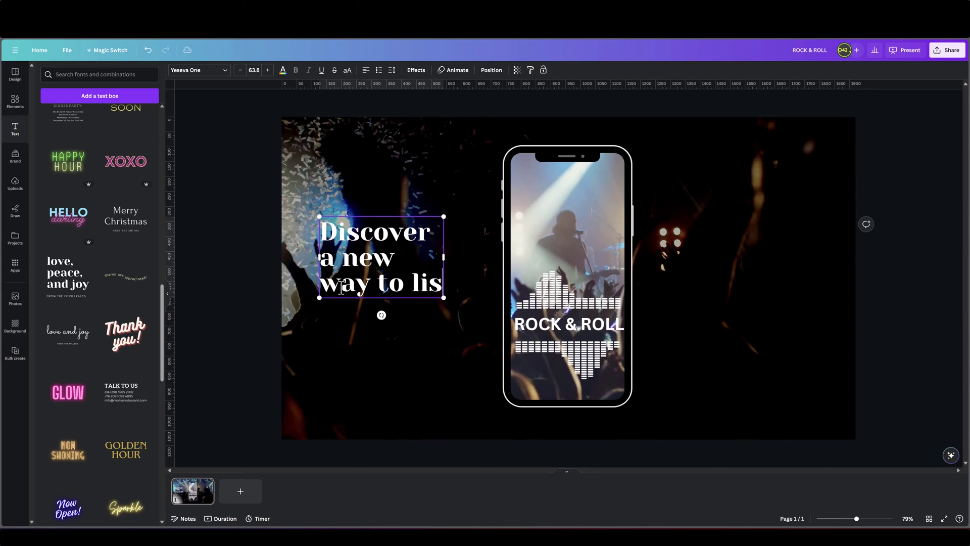
text(ten to music.)
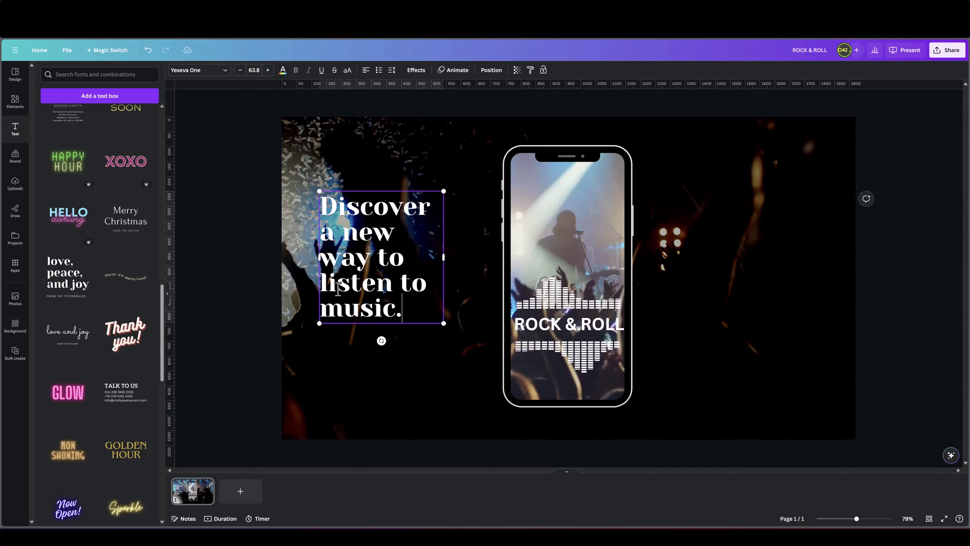
key(Escape)
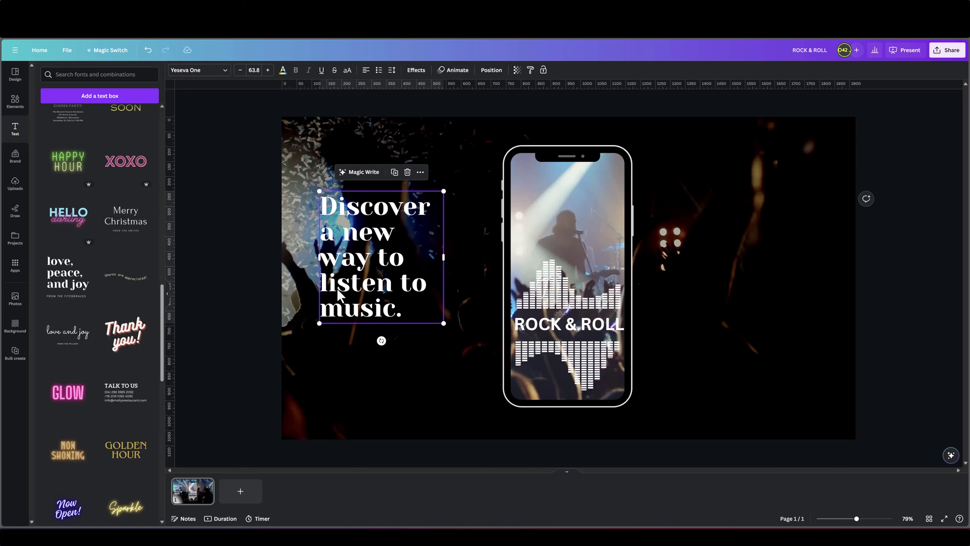
- Apply a Pan animation on enter to the tagline and slow its speed
click(453, 70)
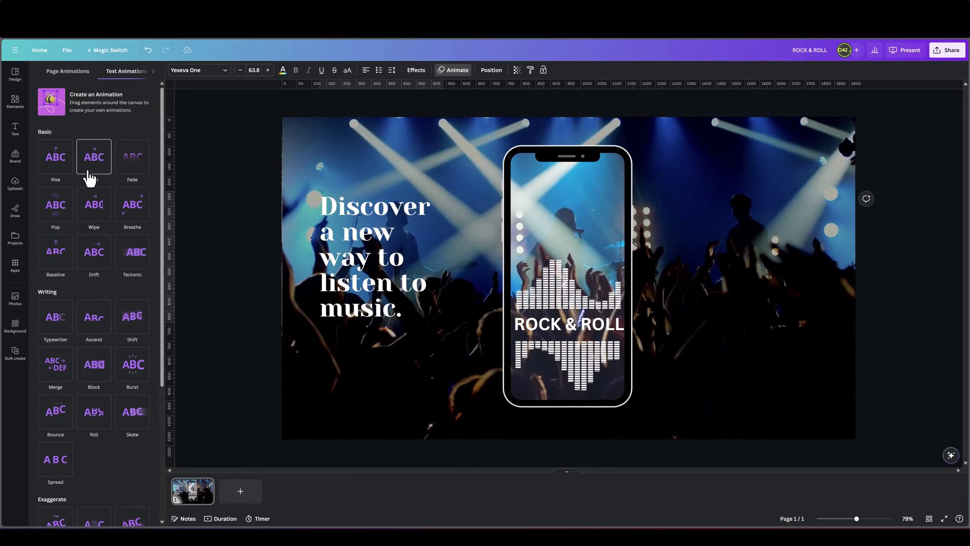
click(90, 177)
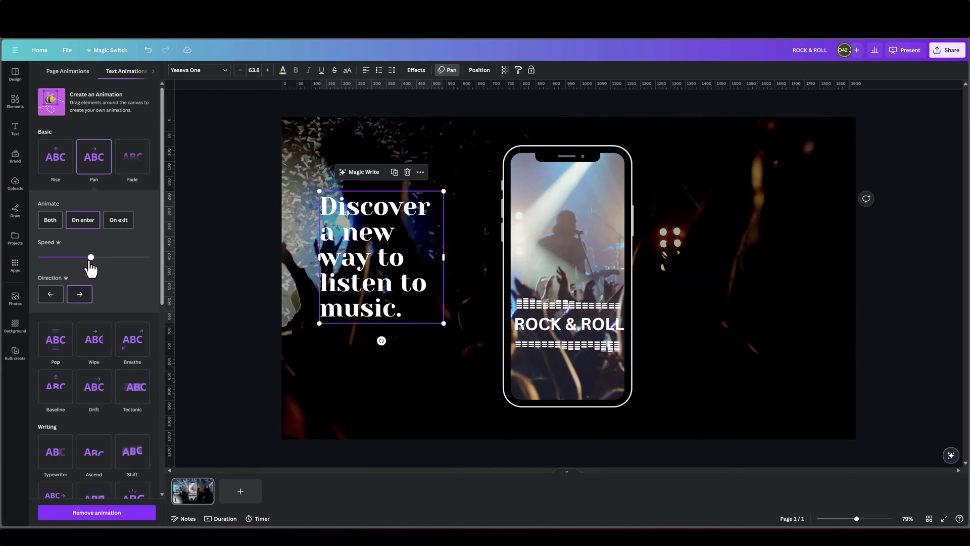
drag(91, 259, 48, 257)
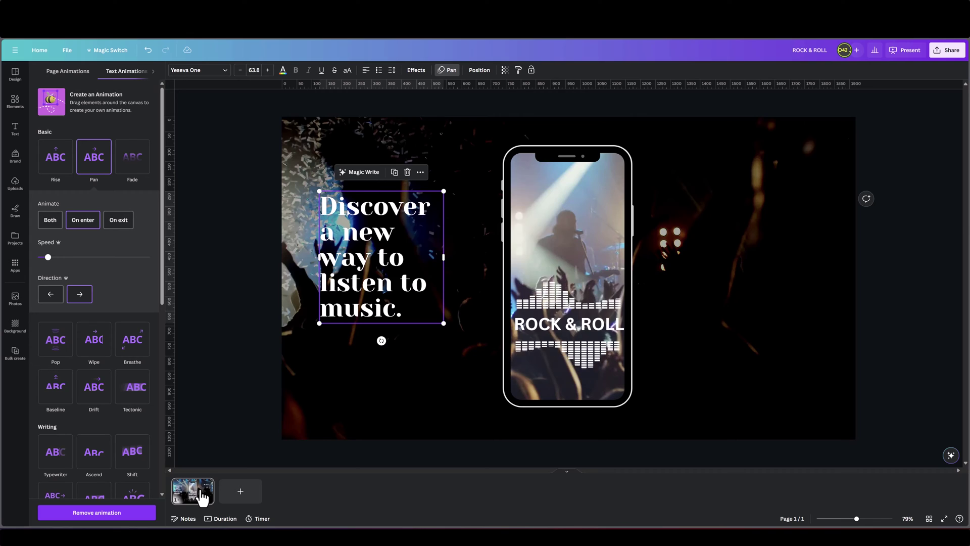
- Add the 'rock music' audio track Better Luck Next Time and show its Beat Sync options
click(26, 108)
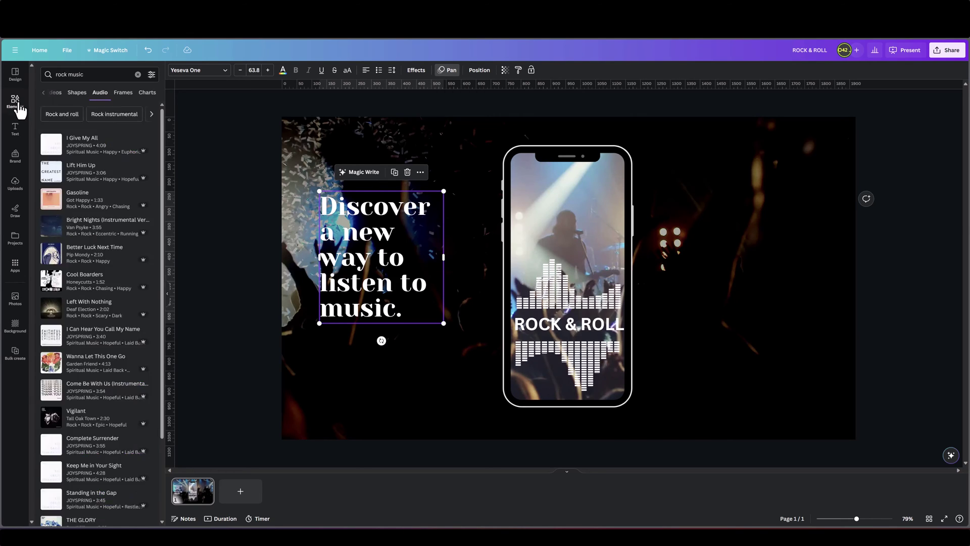
click(65, 74)
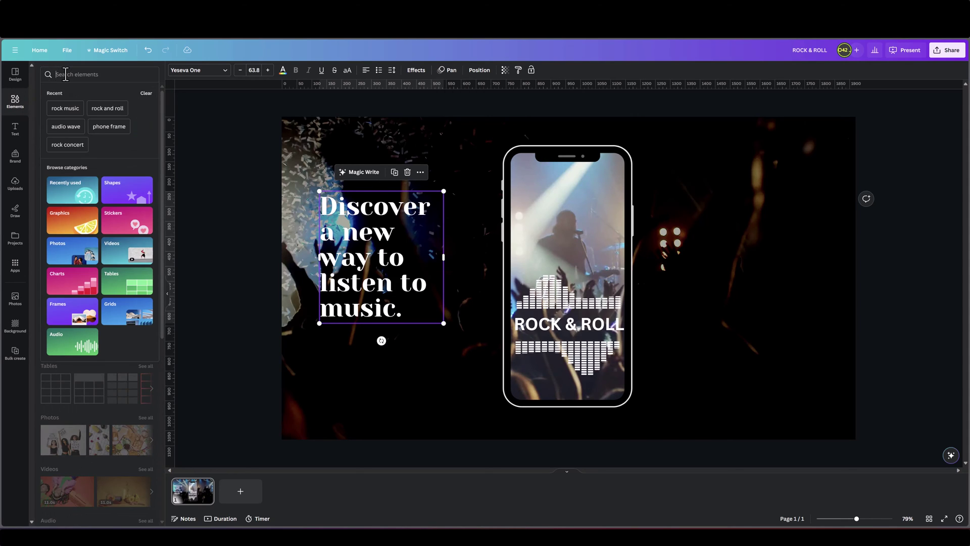
click(65, 108)
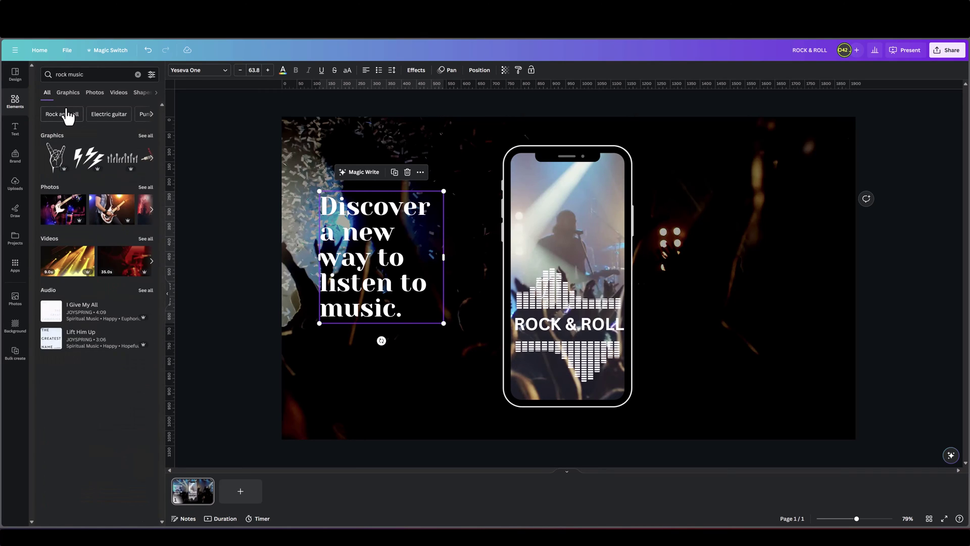
click(144, 291)
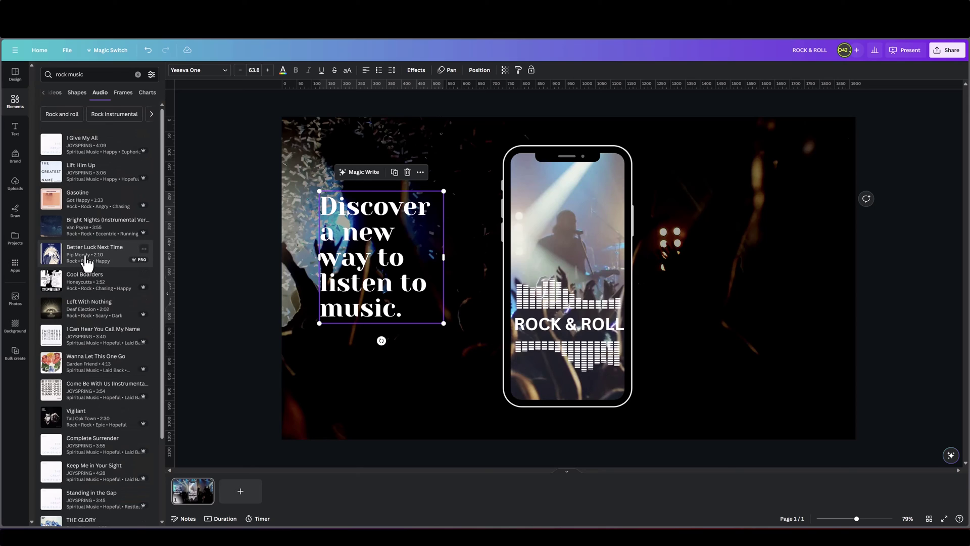
click(85, 262)
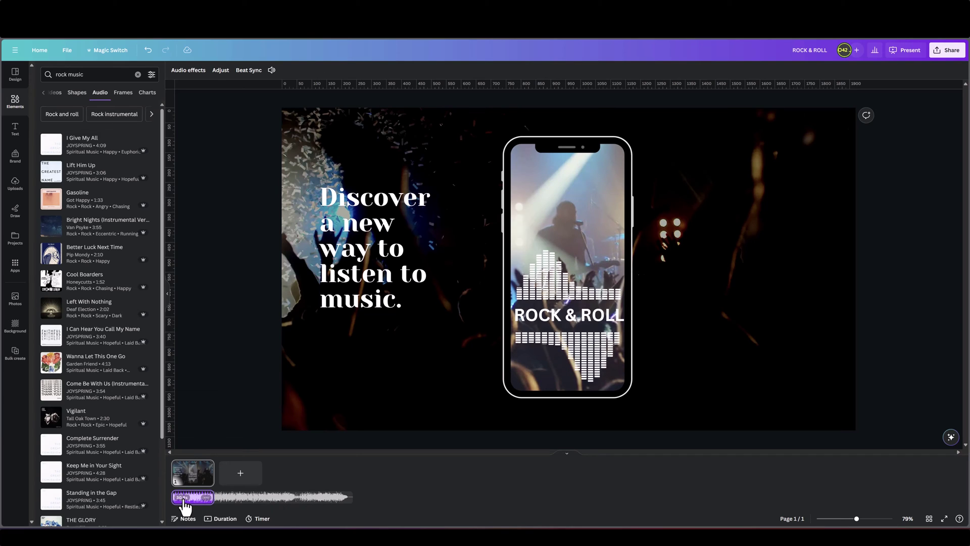
click(247, 76)
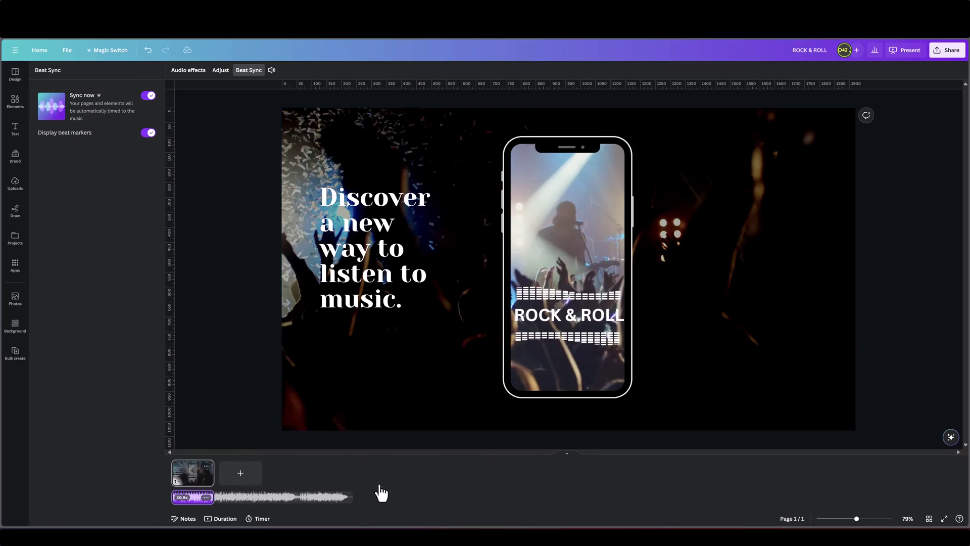
click(944, 518)
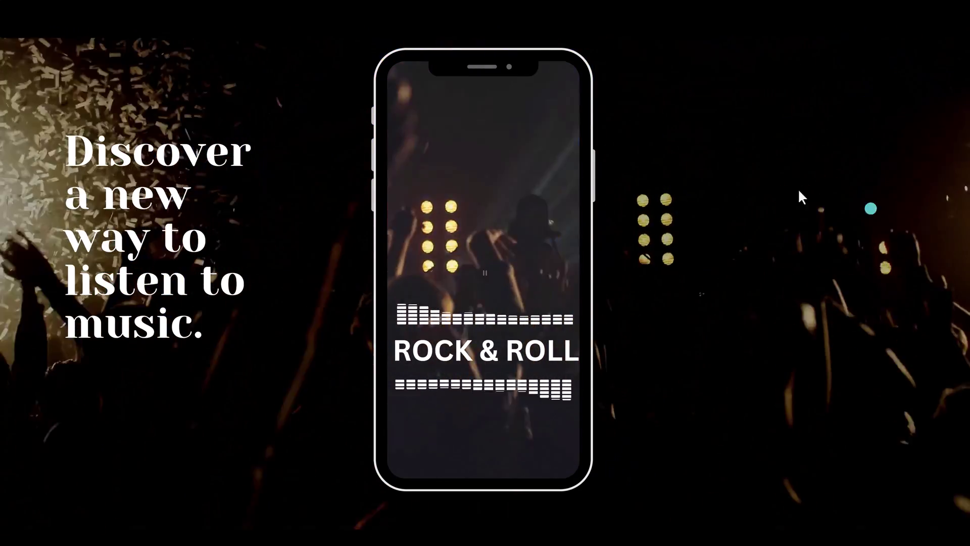
key(Escape)
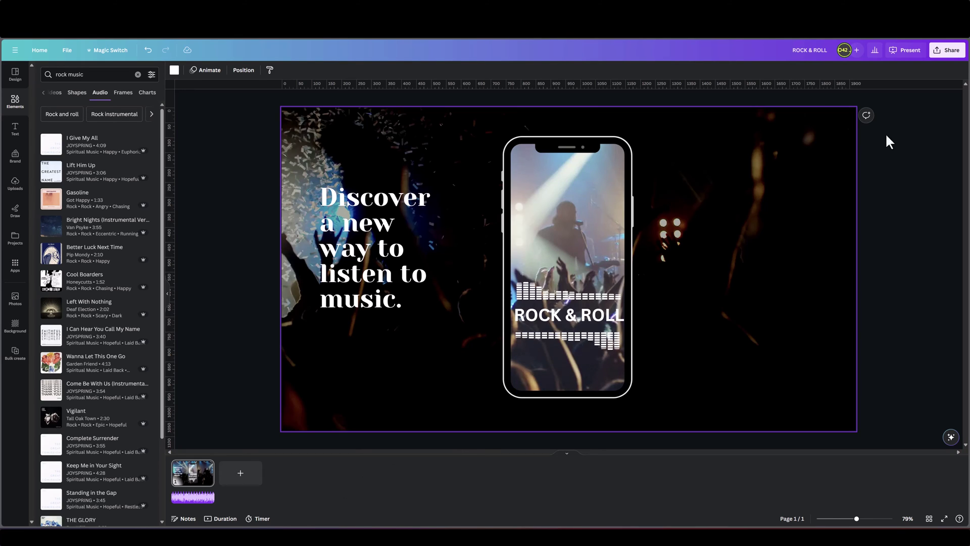
- Choose MP4 Video as the file type in the Download settings
click(940, 62)
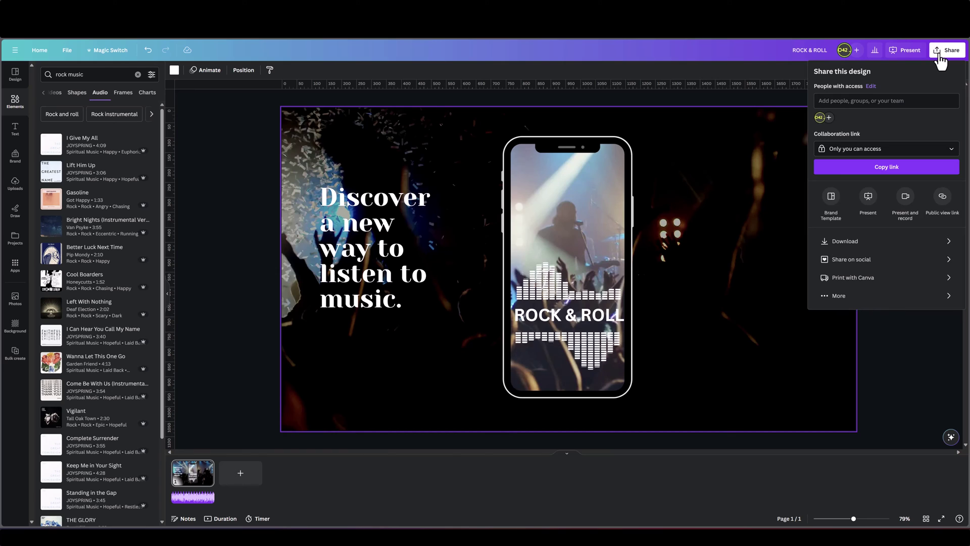
click(831, 243)
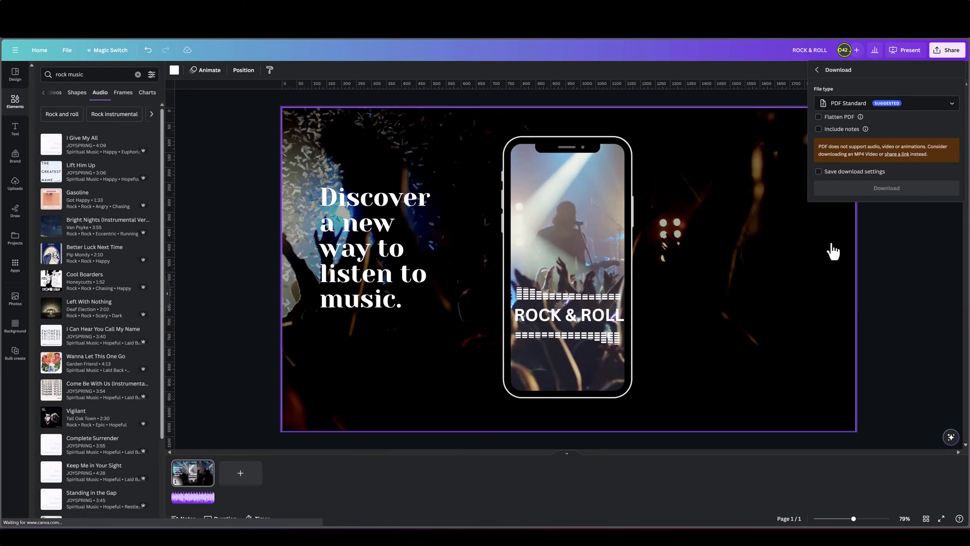
click(913, 105)
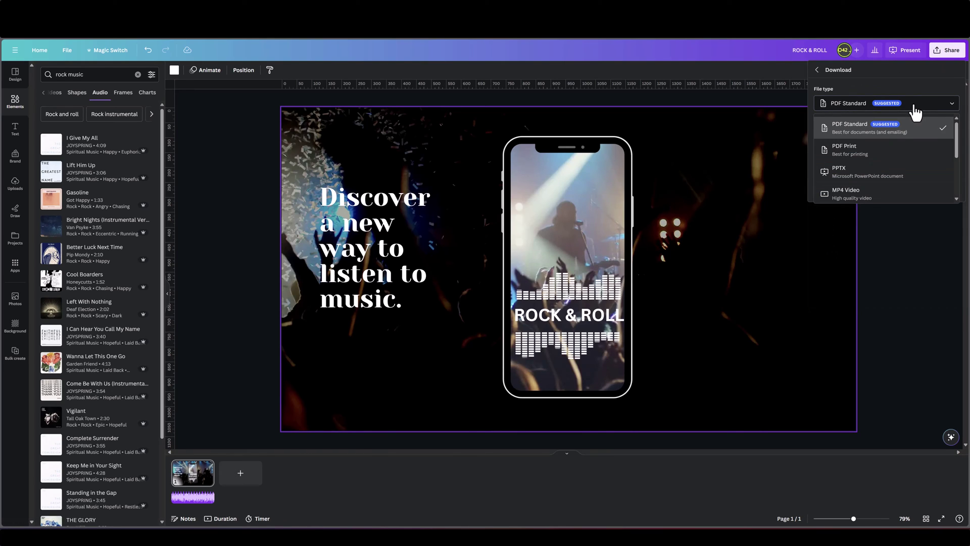
click(874, 187)
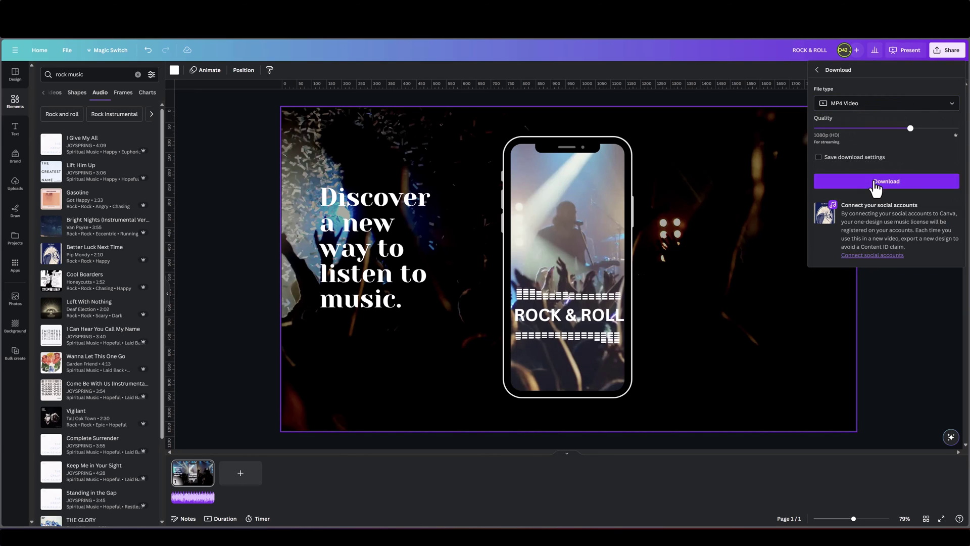